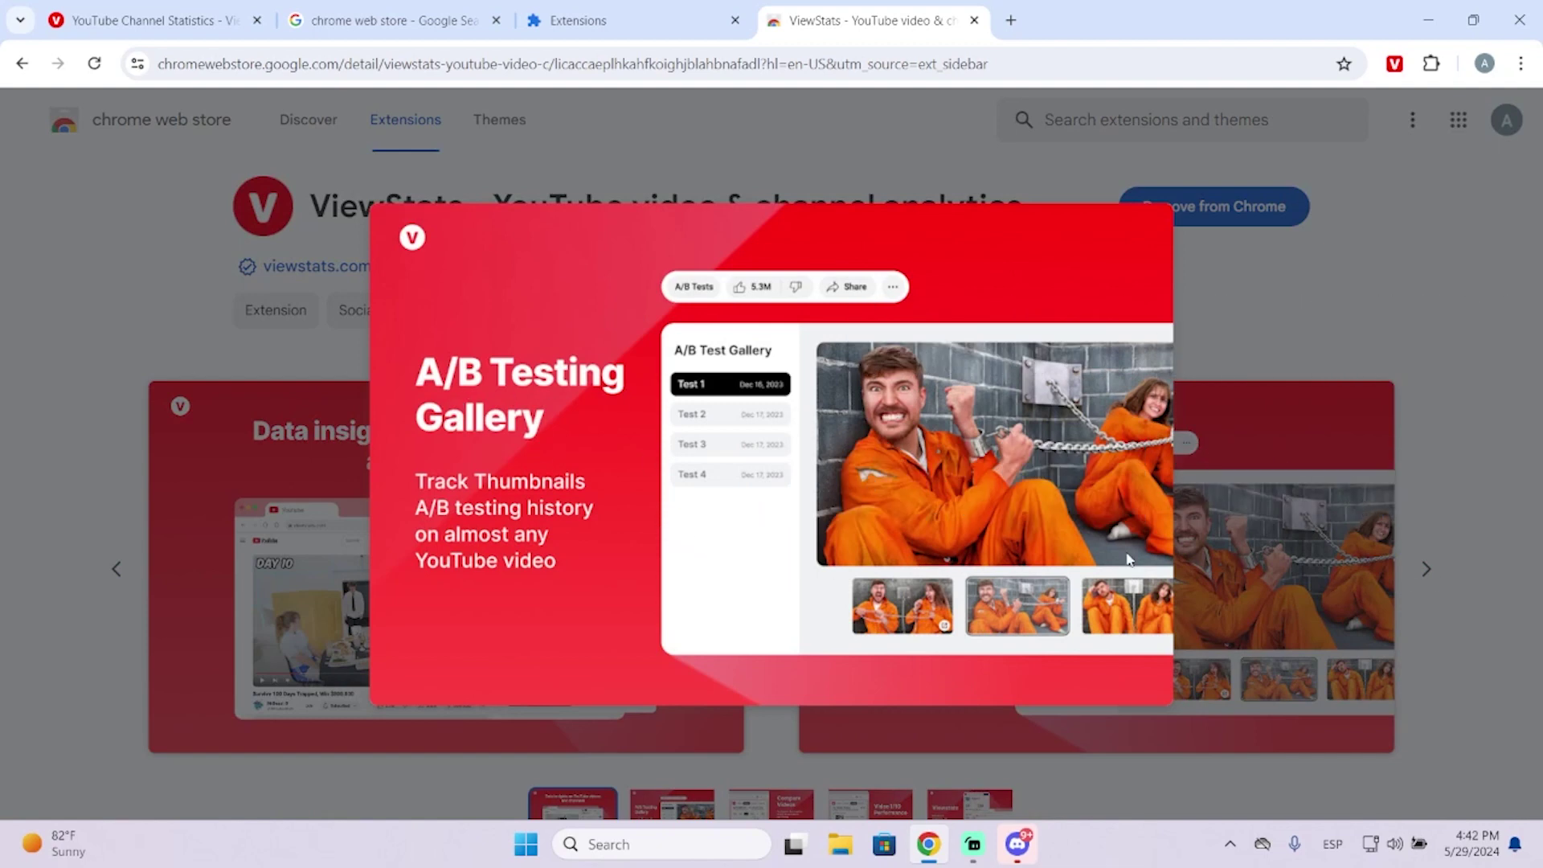
- Step through the ViewStats listing screenshots: Compare Videos, Video 1/10 Performance and Viewstats
key("Escape")
left_click(1103, 523)
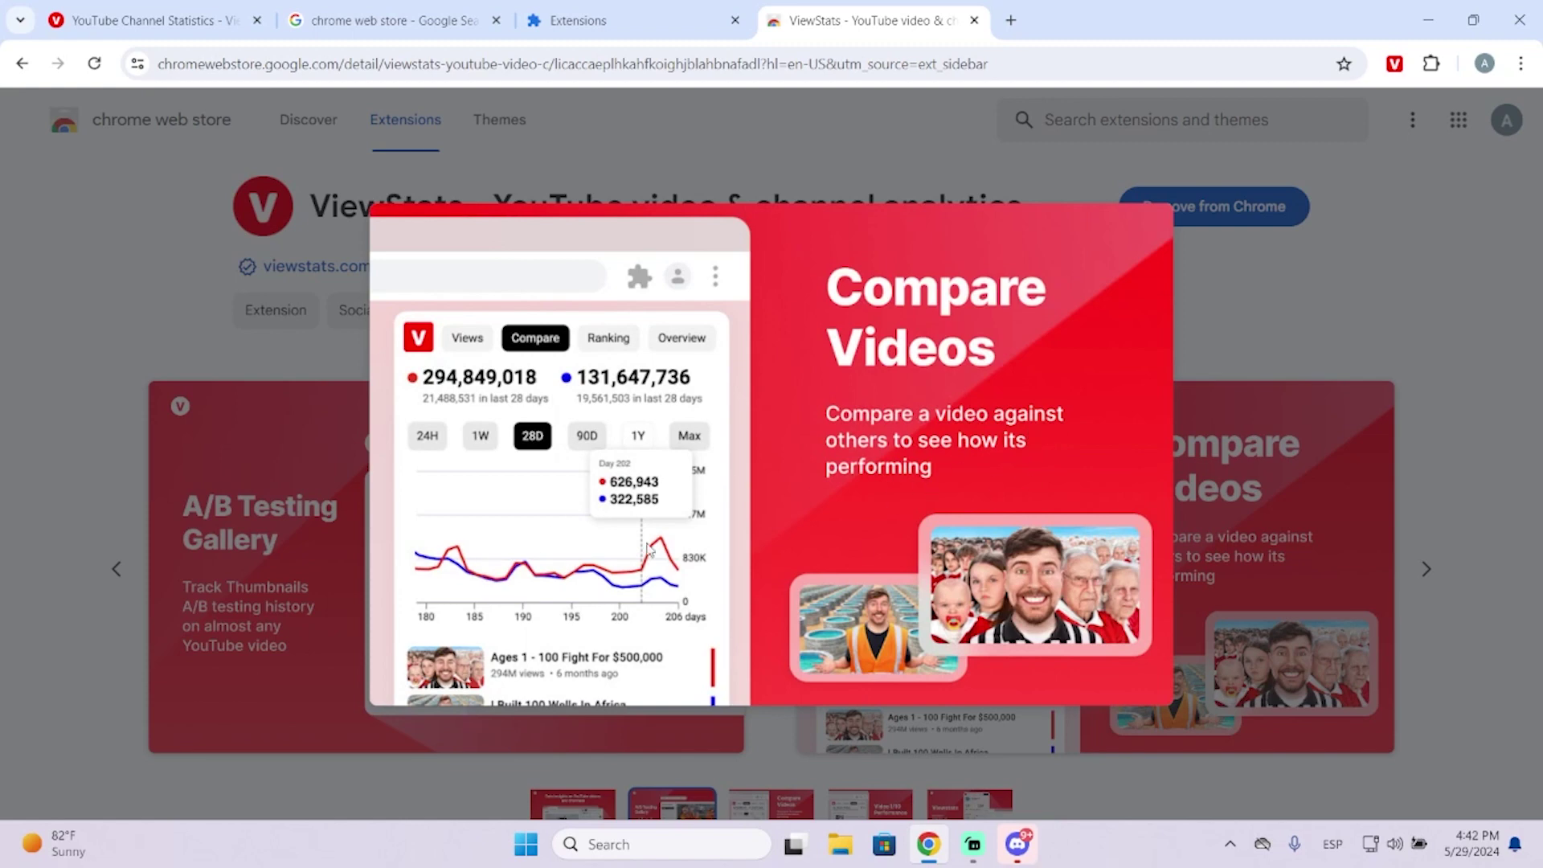
key("Escape")
left_click(1426, 568)
left_click(991, 562)
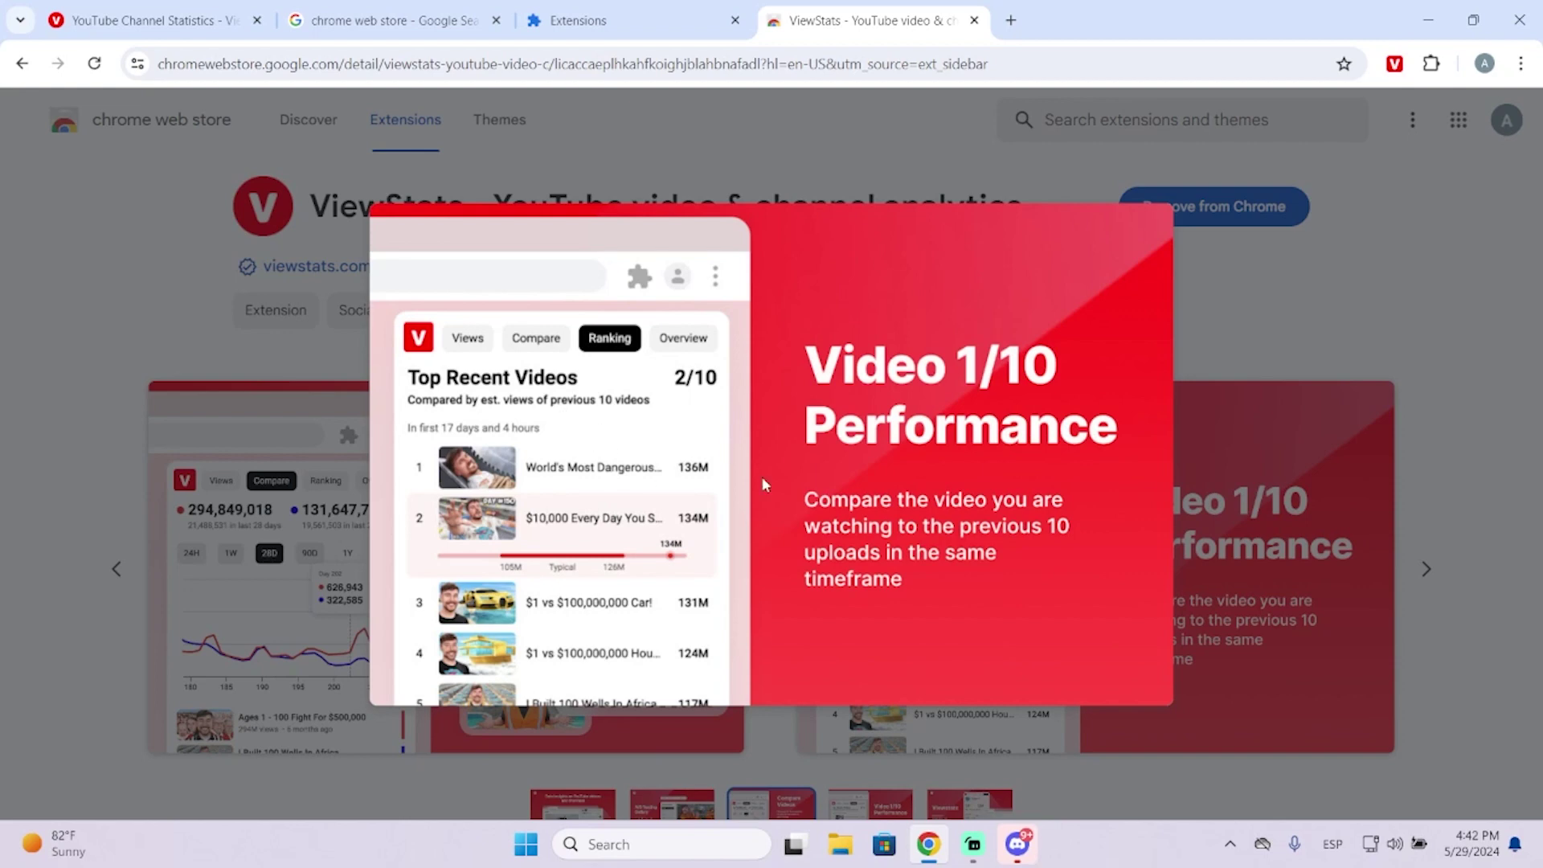
key("Escape")
left_click(1418, 569)
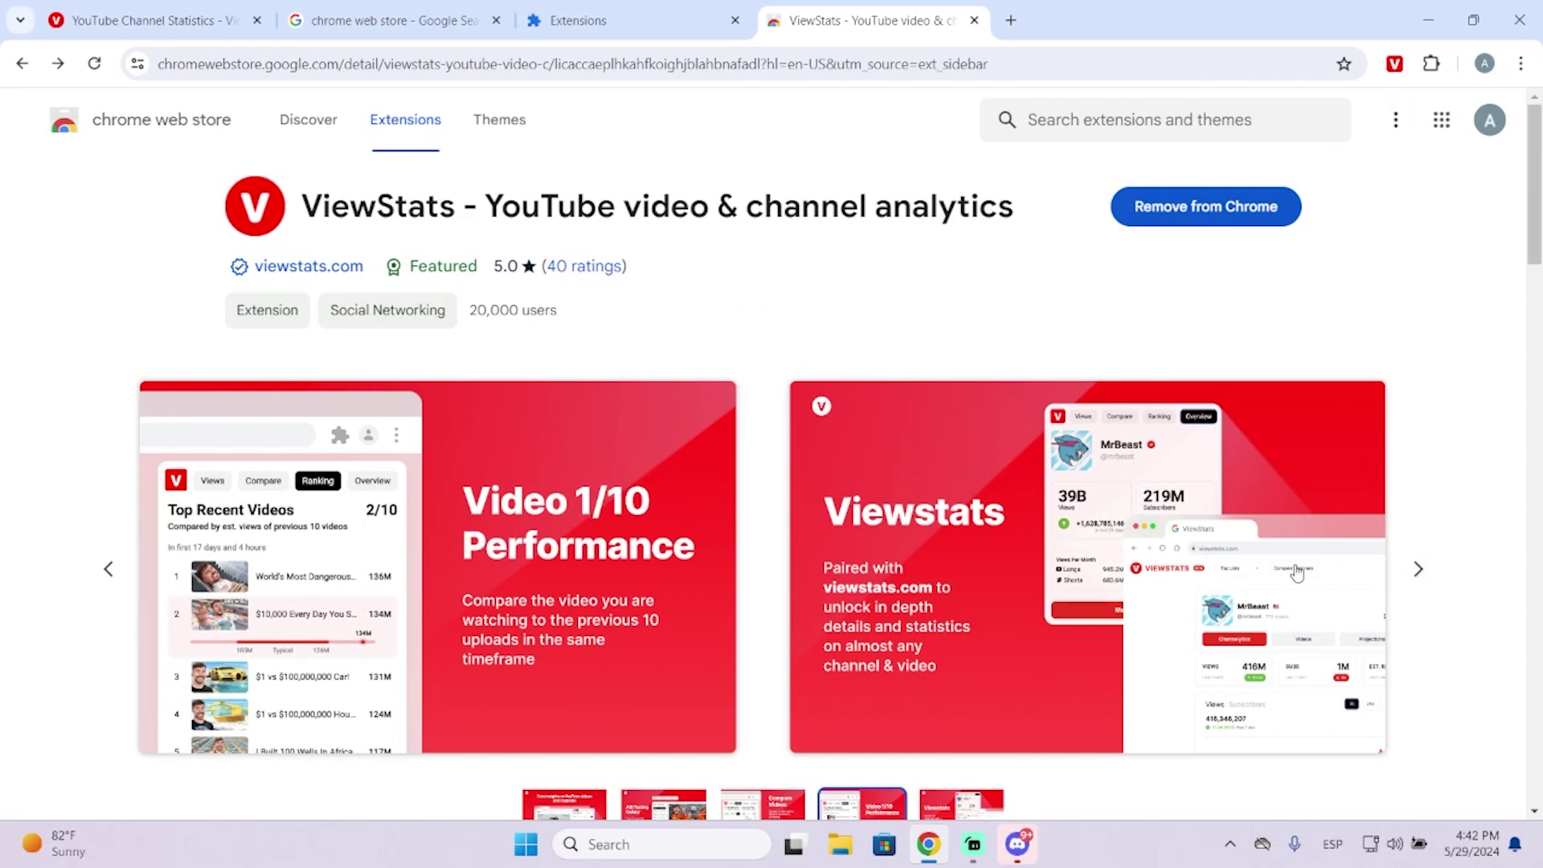
left_click(997, 483)
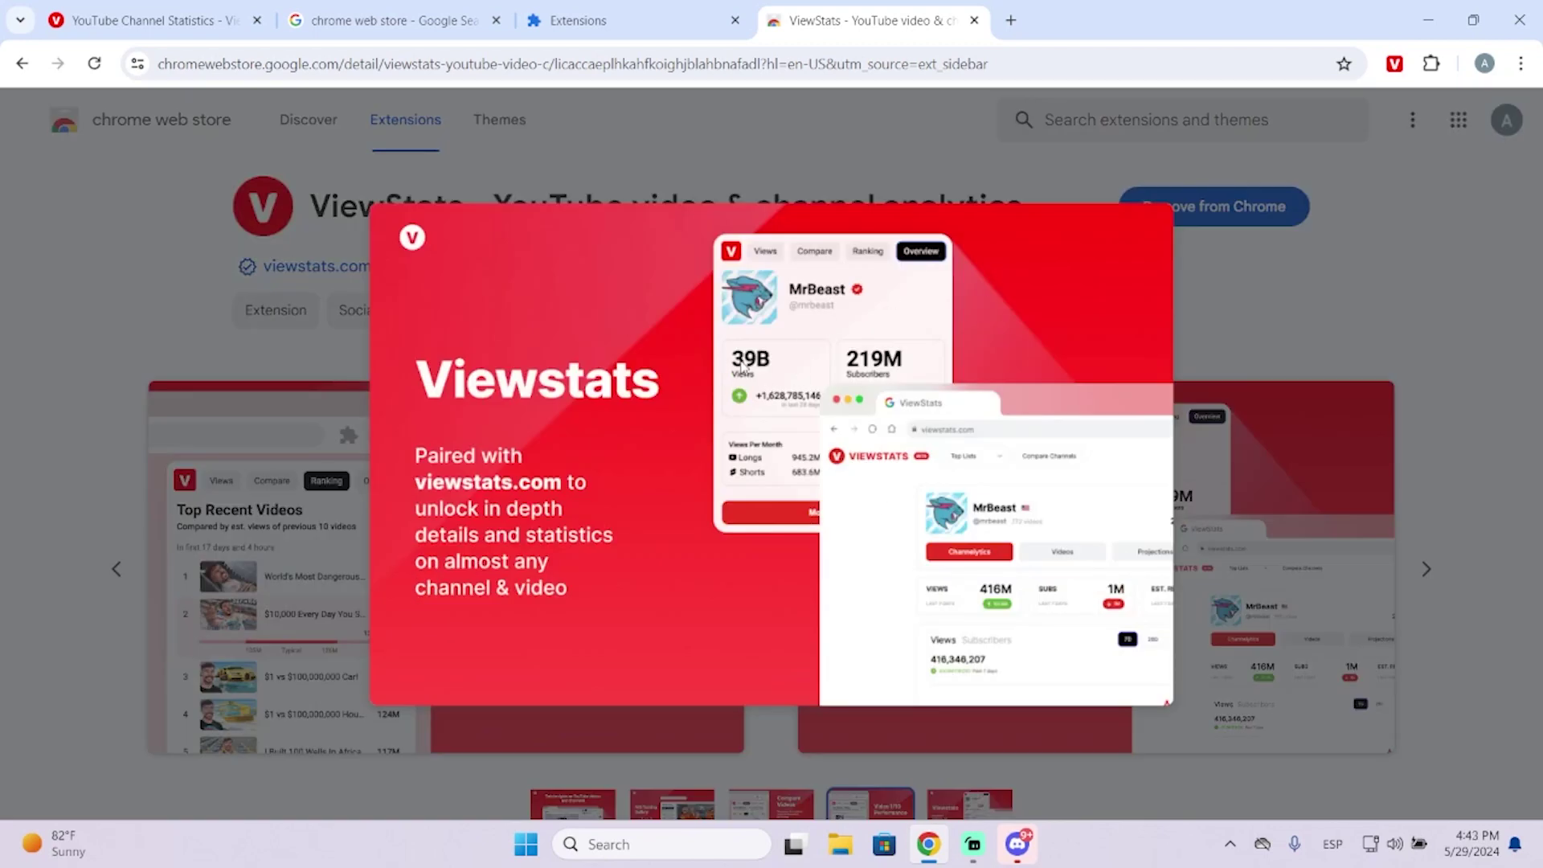
left_click(1250, 539)
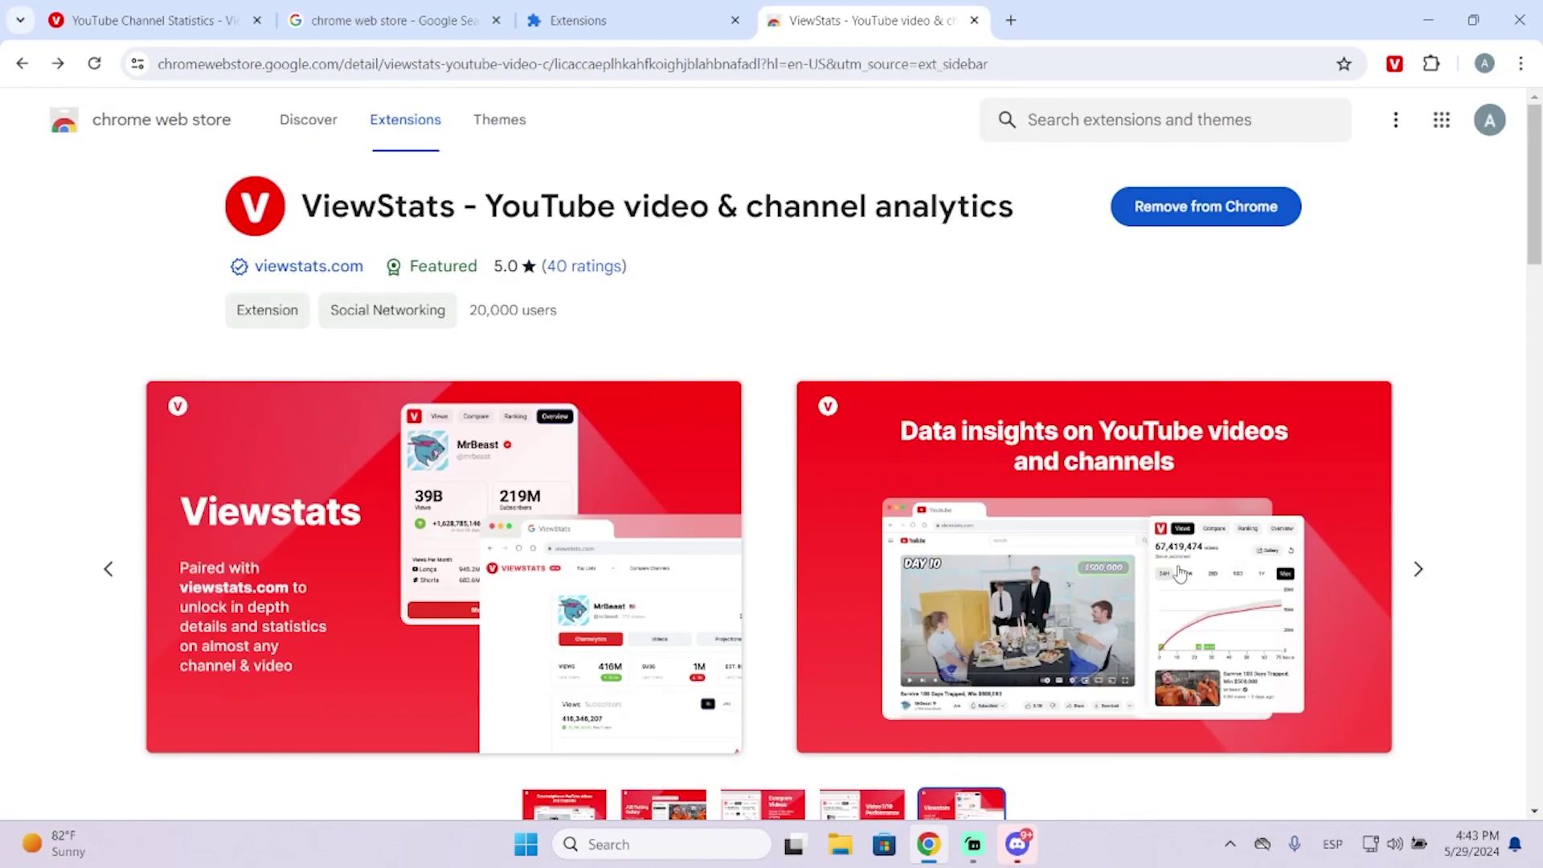
- Scroll through the ViewStats listing description
scroll(763, 482, "down", 7)
scroll(398, 623, "down", 5)
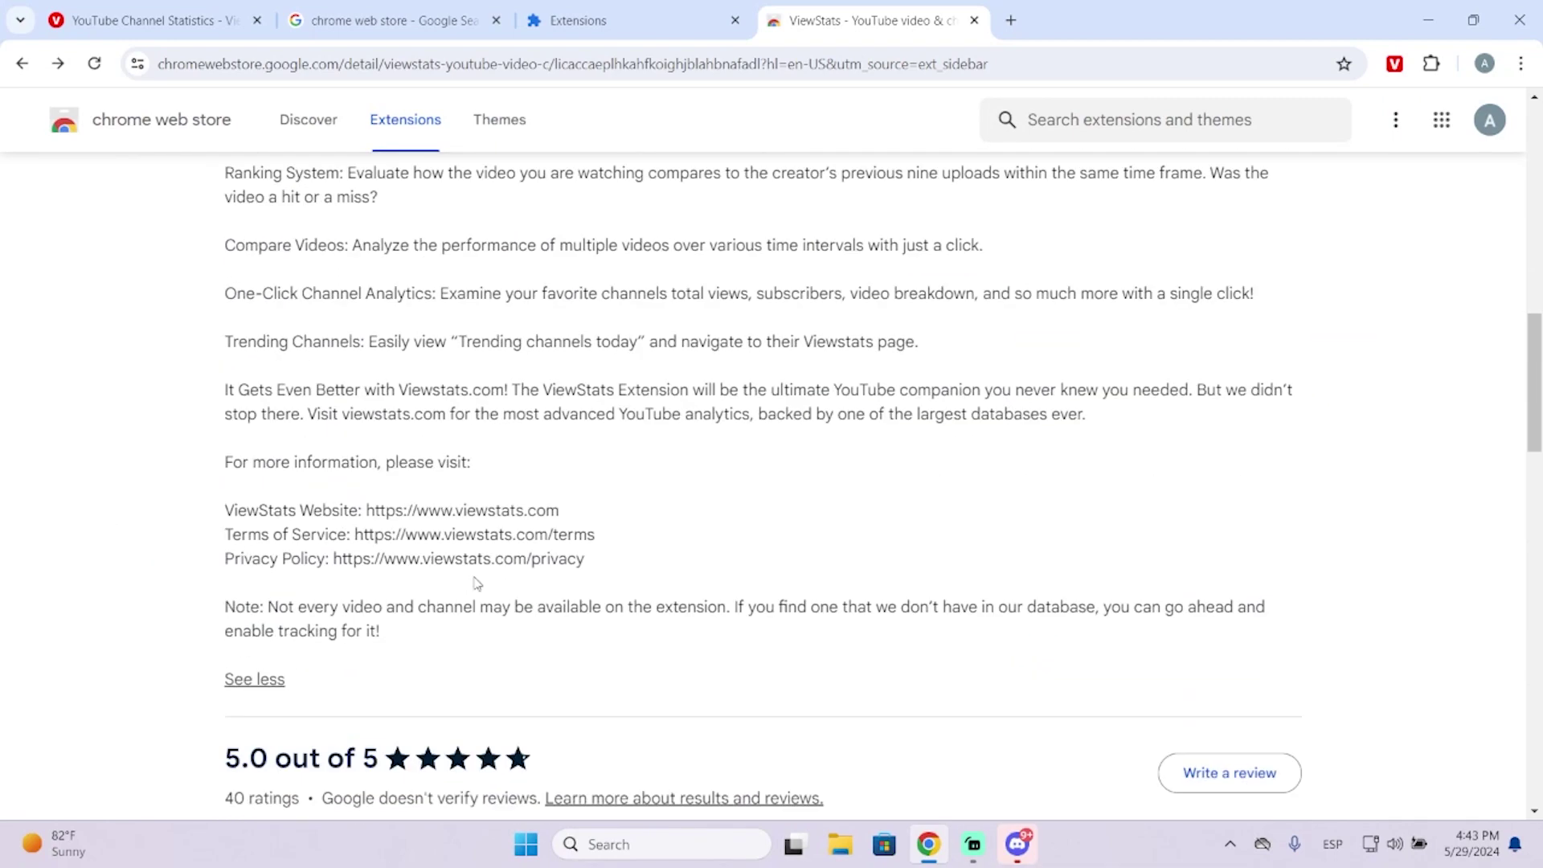
scroll(1101, 507, "up", 13)
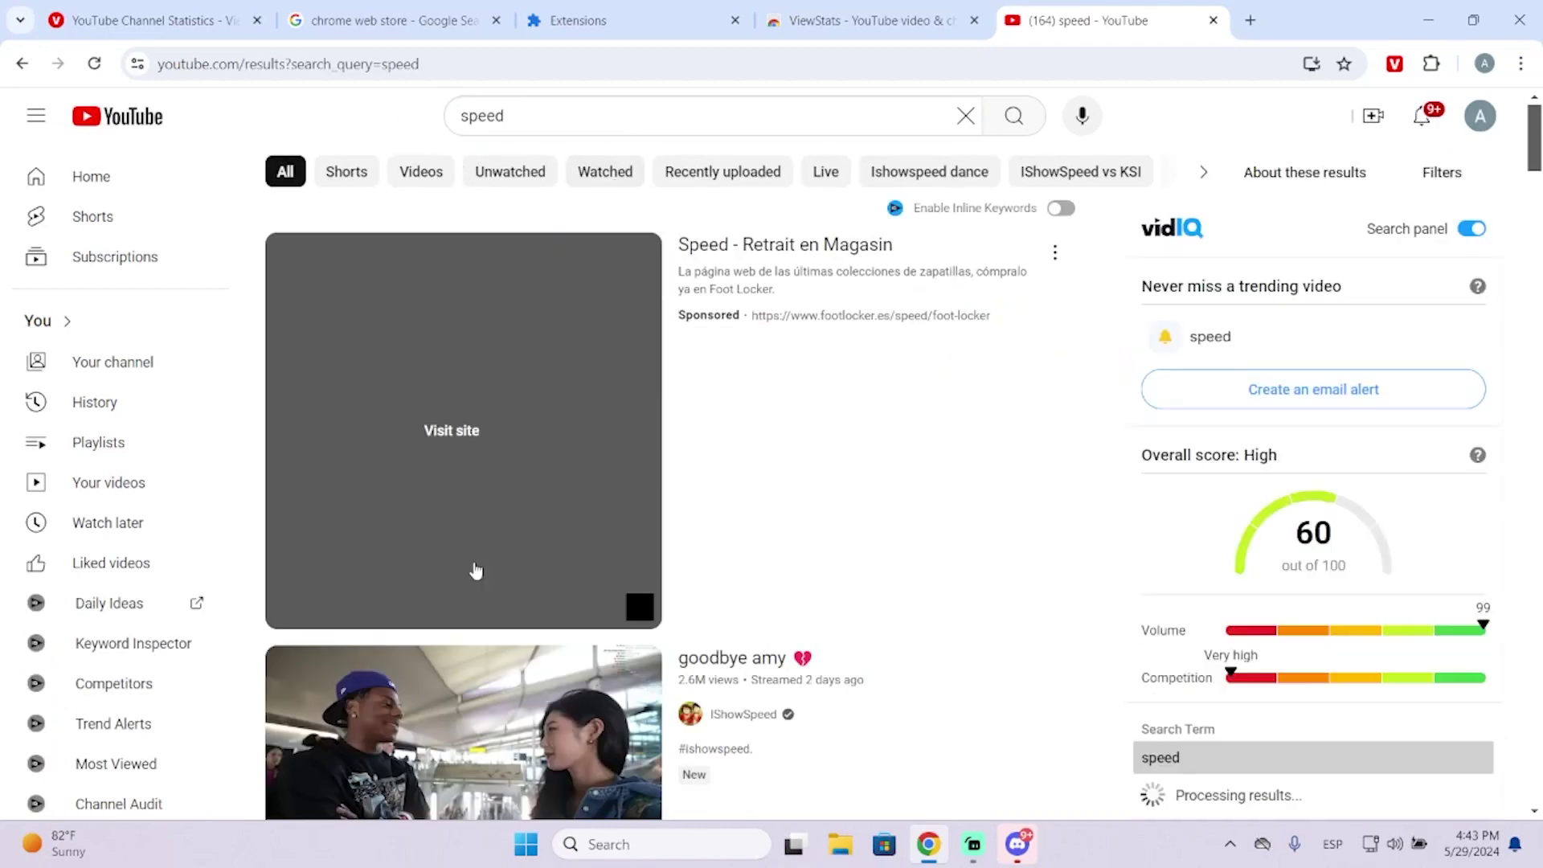
- Open the goodbye amy video on YouTube
left_click(474, 699)
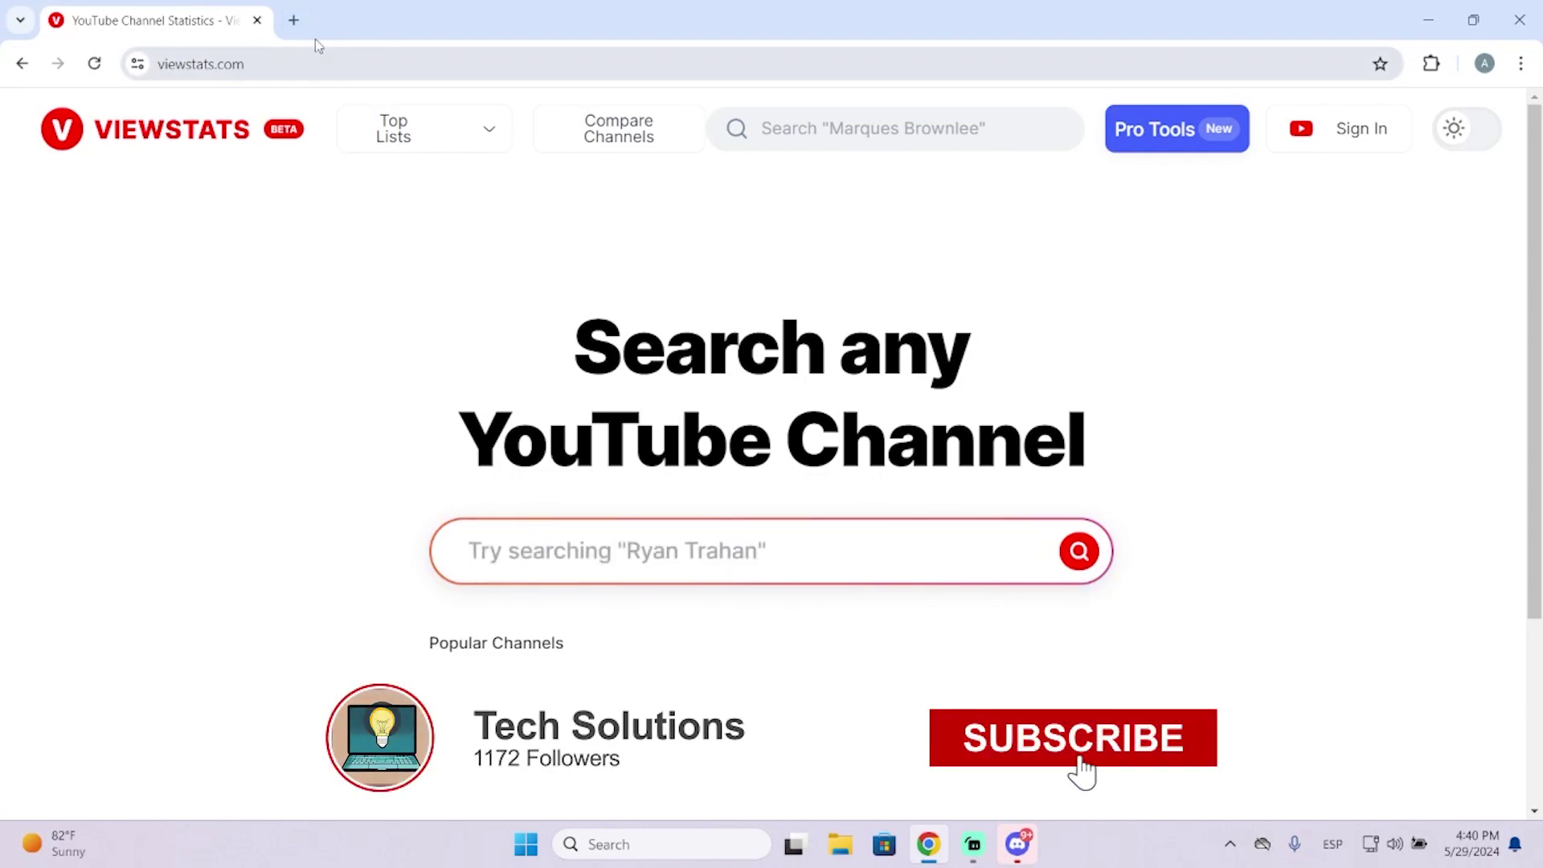
- Search Google for 'chrome web store' in a new tab
left_click(295, 20)
type("chr")
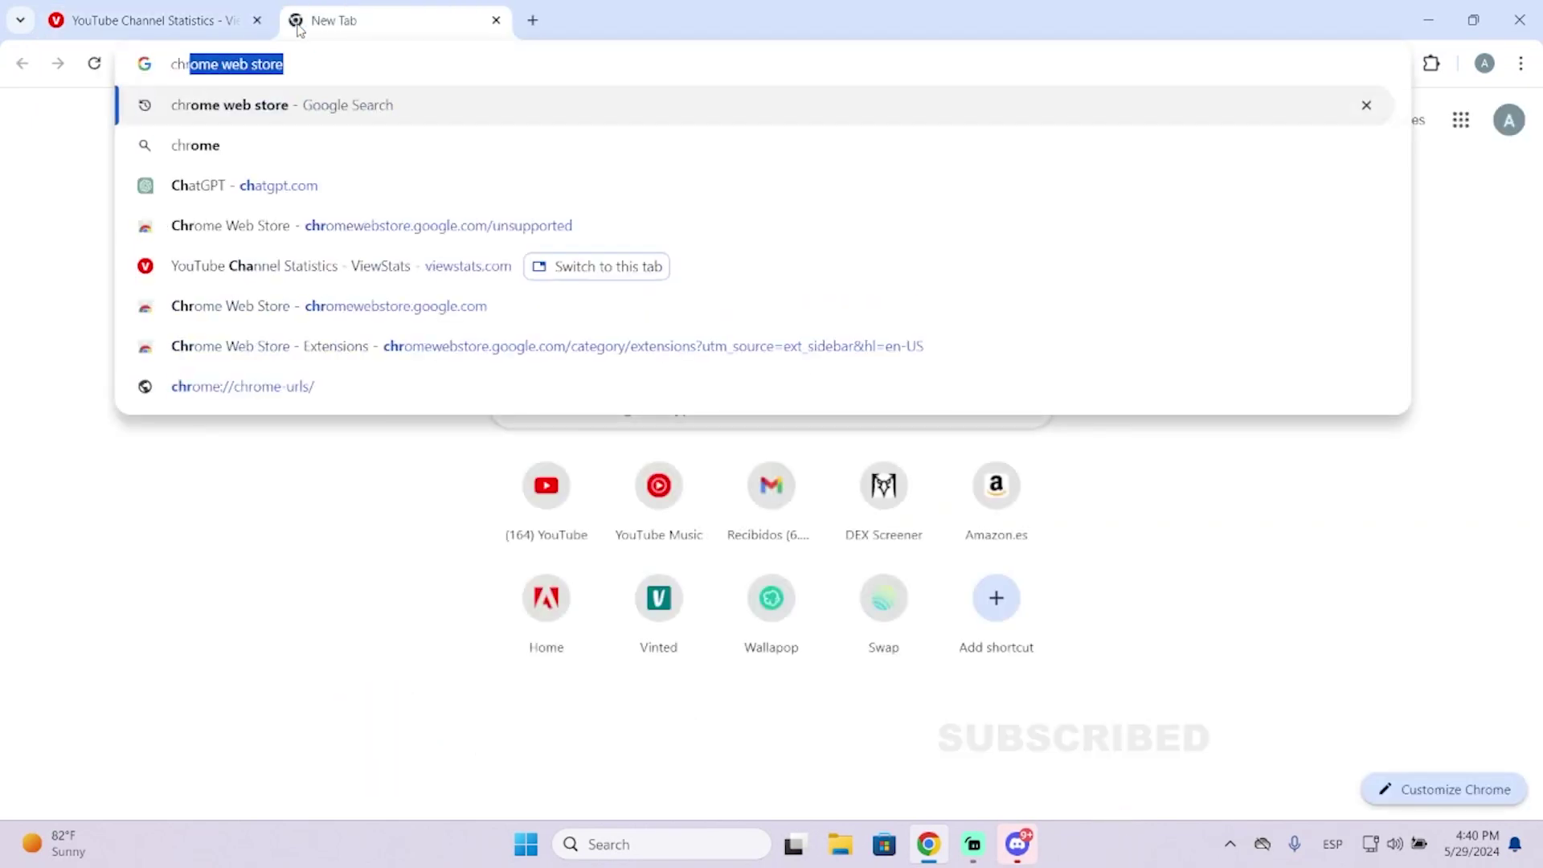
type("ome web store")
key("Return")
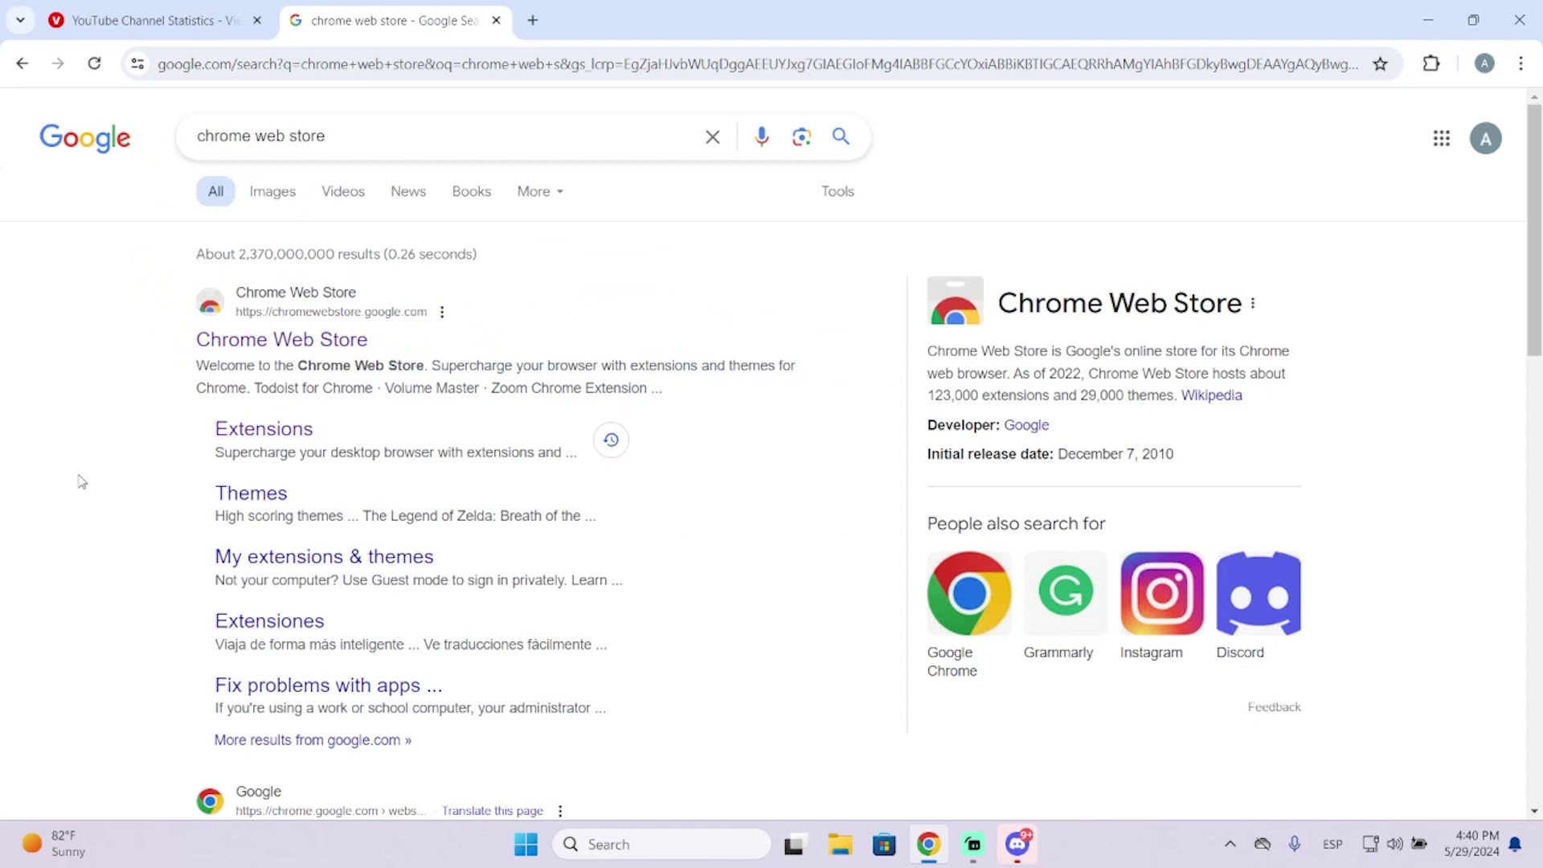
- Search 'microsoft edge web store' in another tab and open the Microsoft Edge Add-ons result
key("ctrl+t")
type("micros")
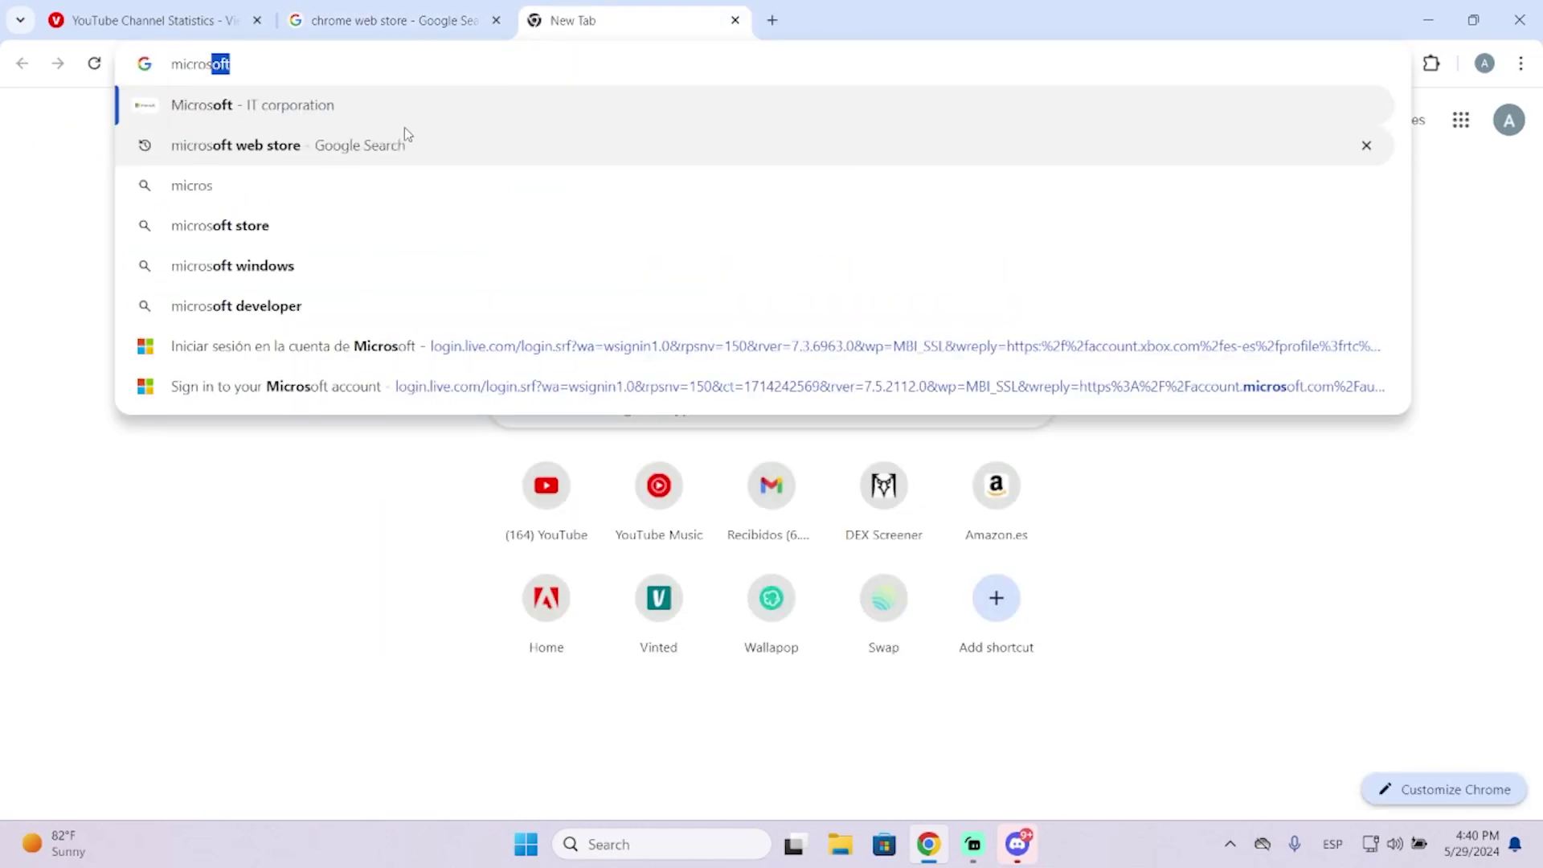
type("oft edge web store")
key("Return")
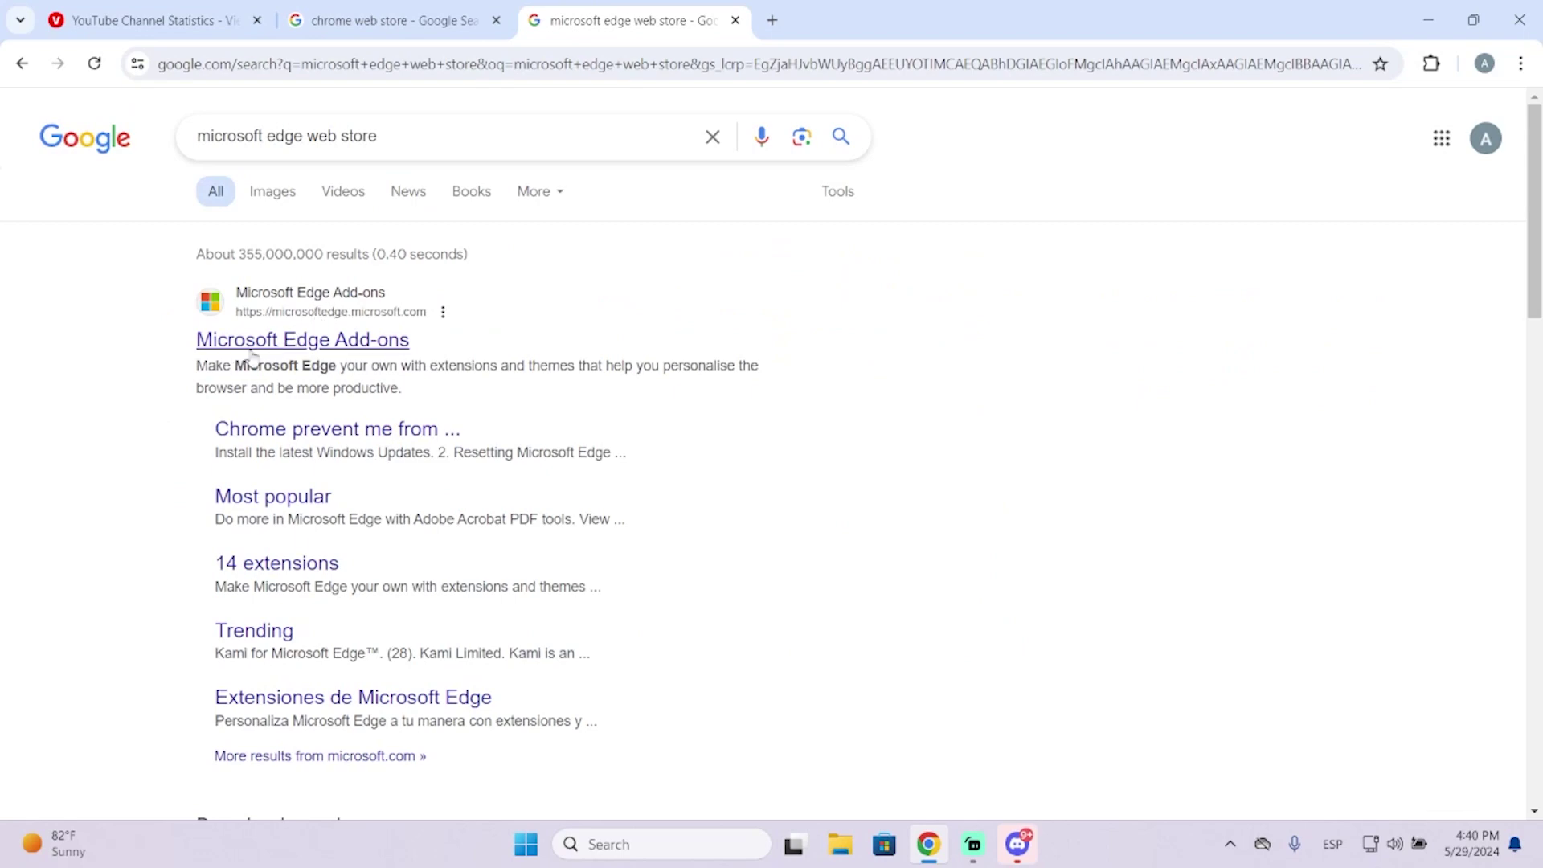
left_click(269, 344)
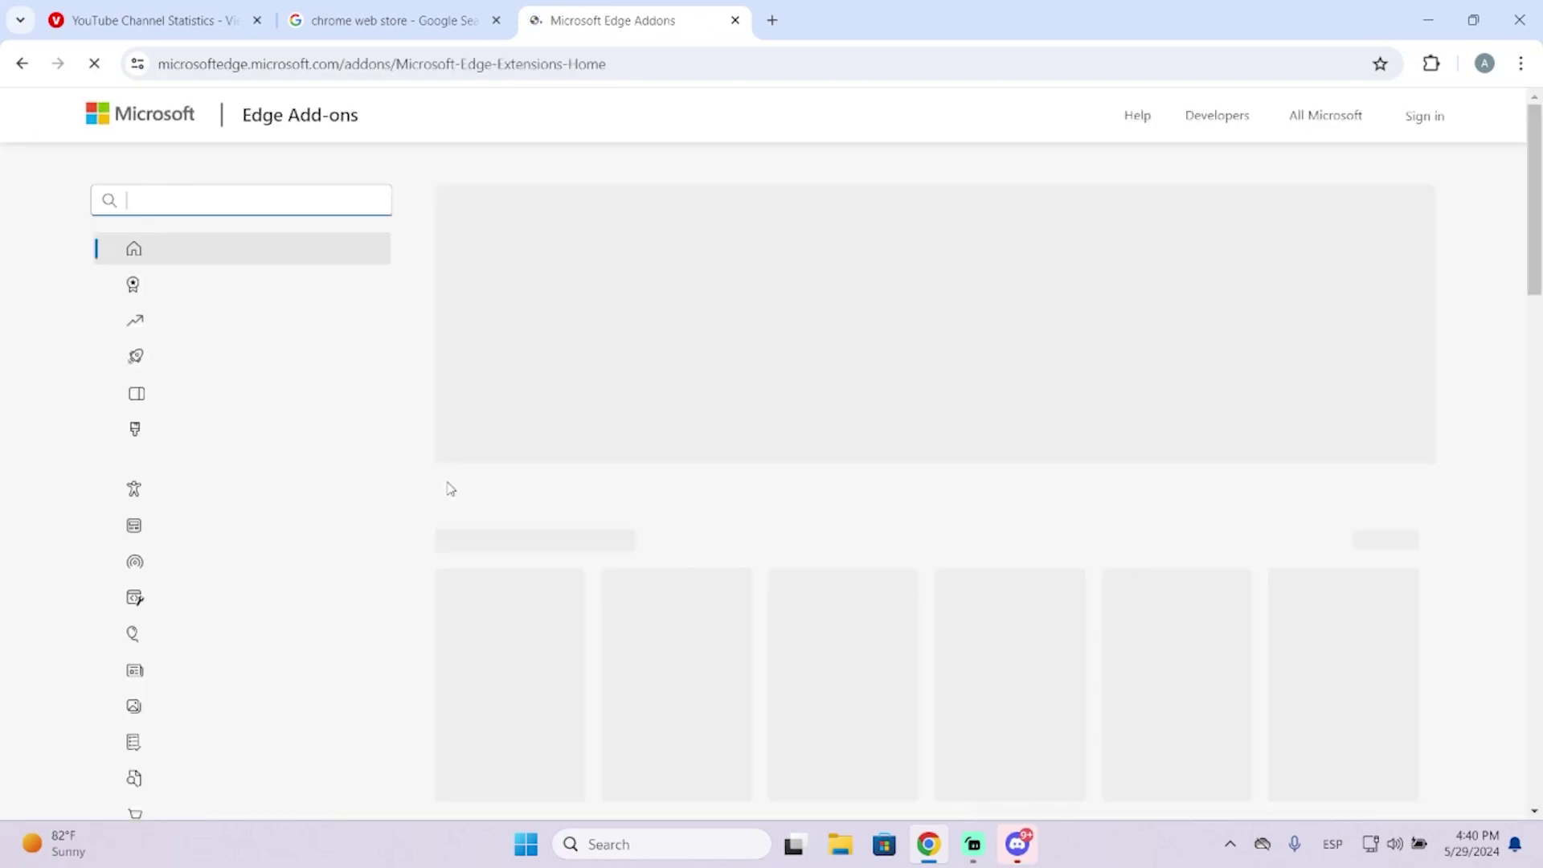
- Browse the Microsoft Edge Add-ons home page, then close its tab
scroll(851, 547, "down", 3)
scroll(647, 678, "down", 4)
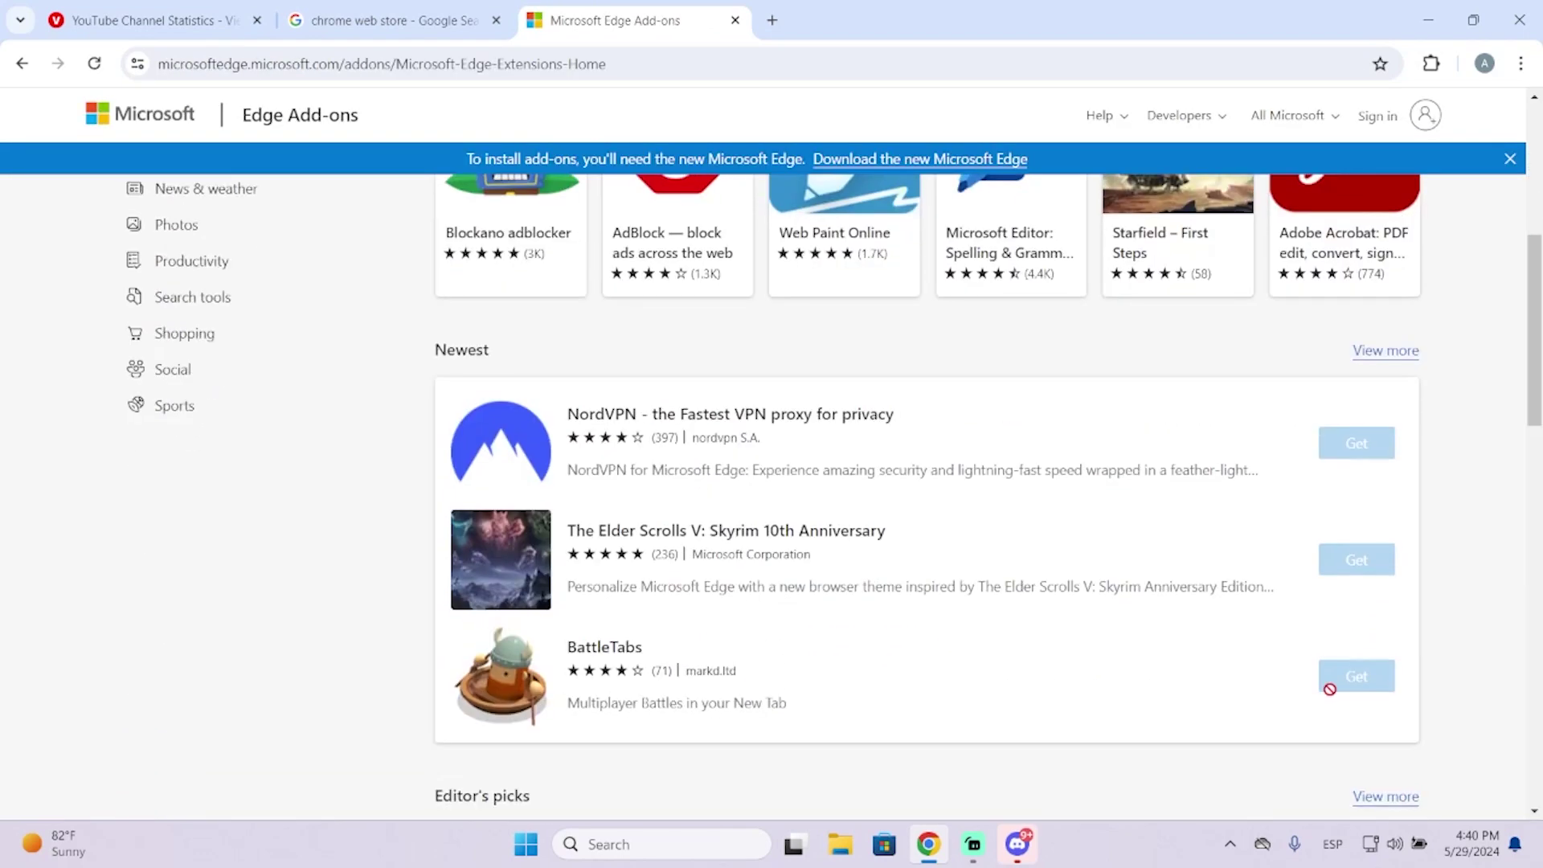
scroll(624, 592, "down", 5)
scroll(520, 599, "up", 3)
scroll(739, 372, "up", 5)
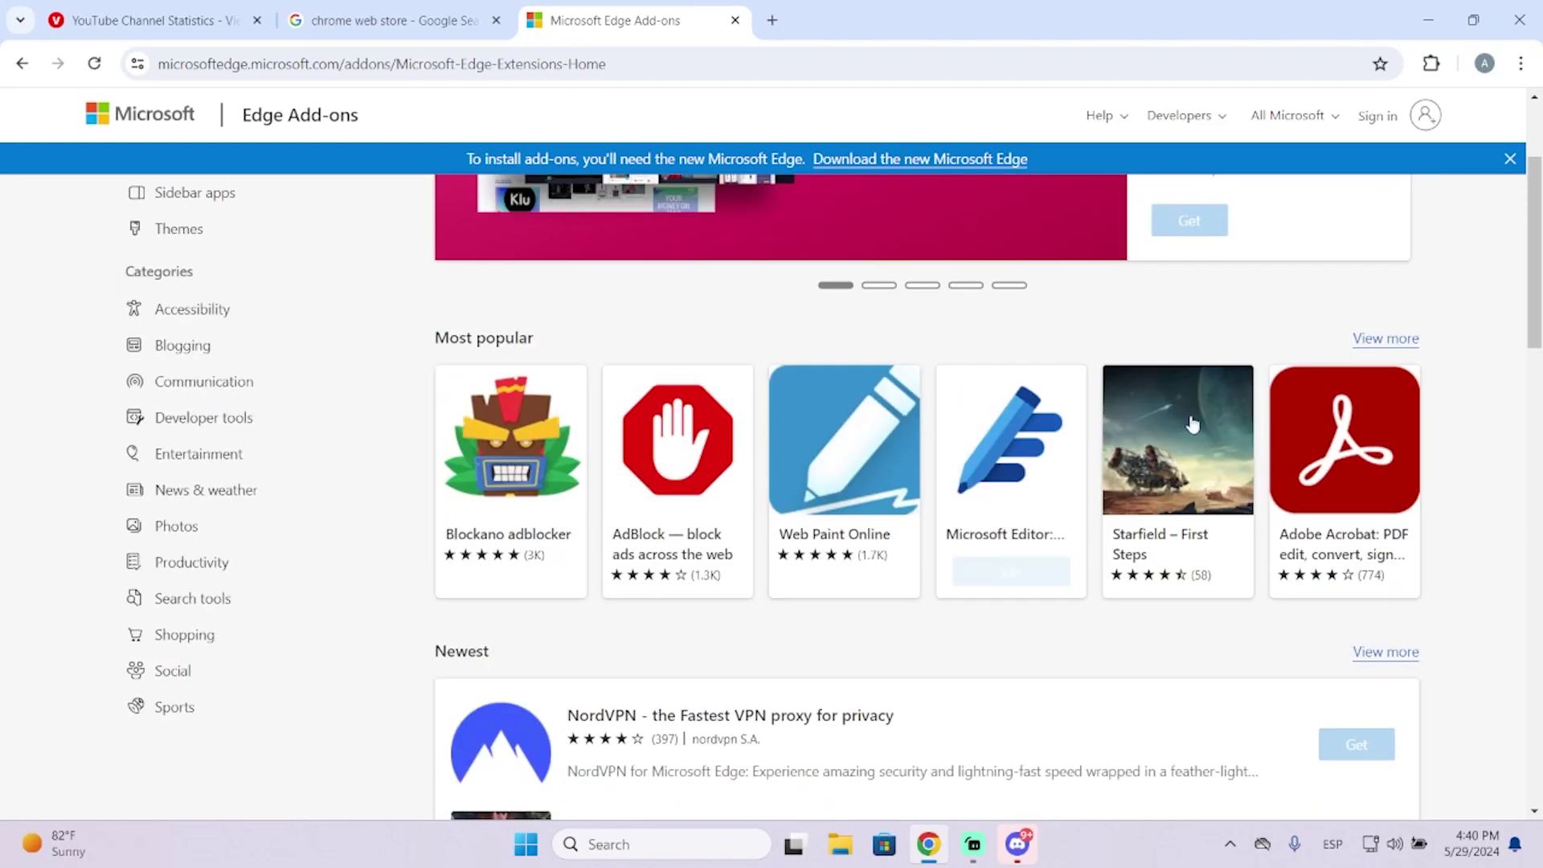
scroll(700, 402, "up", 3)
left_click(734, 20)
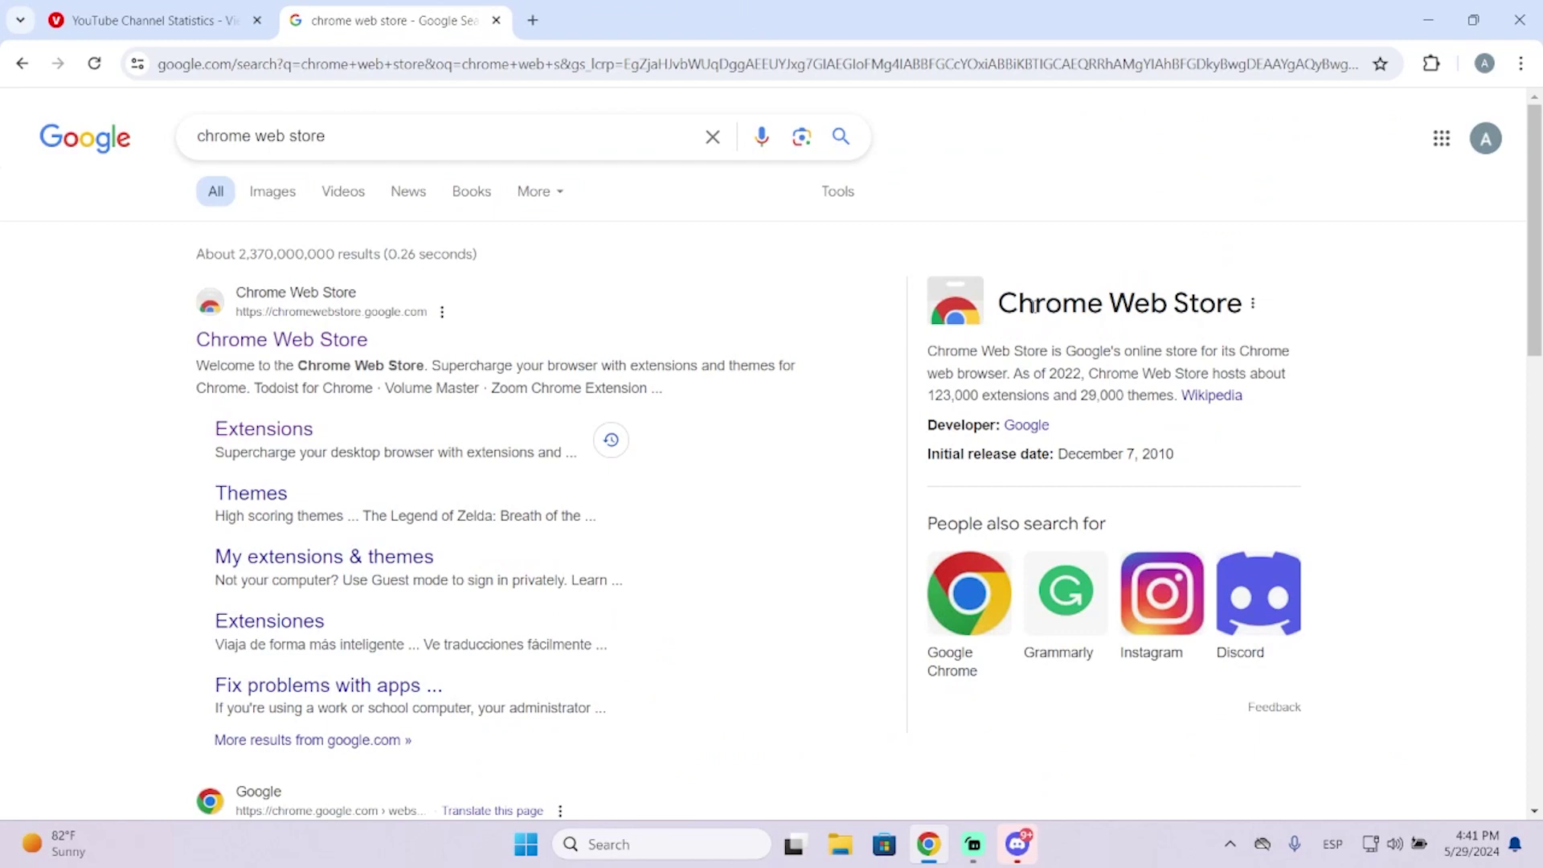
- Reach the Chrome Web Store Extensions page via the Manage extensions page
left_click(1433, 64)
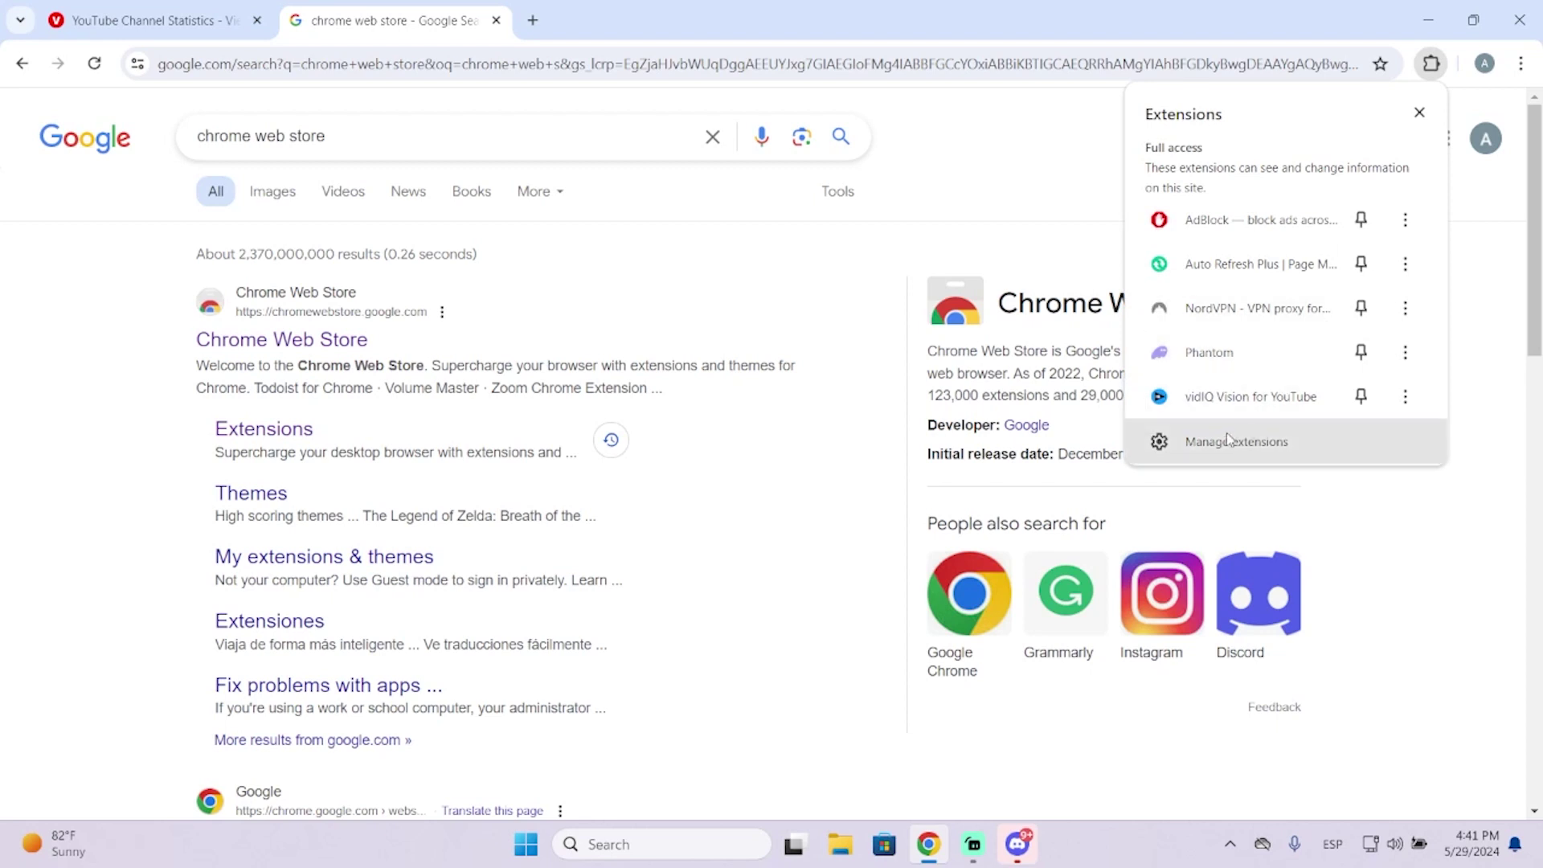
left_click(1278, 441)
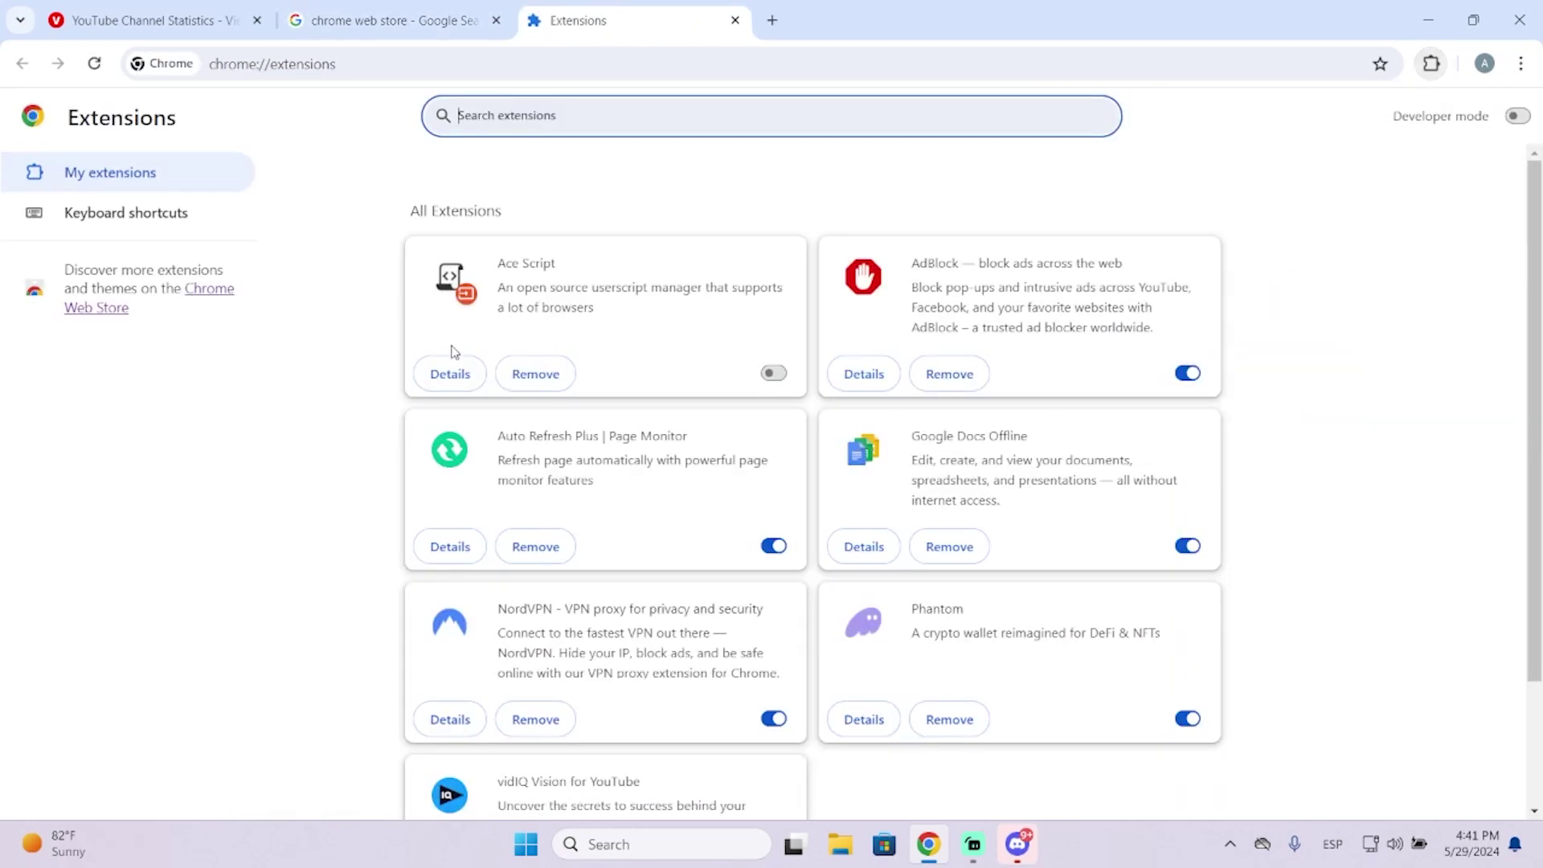
left_click(208, 302)
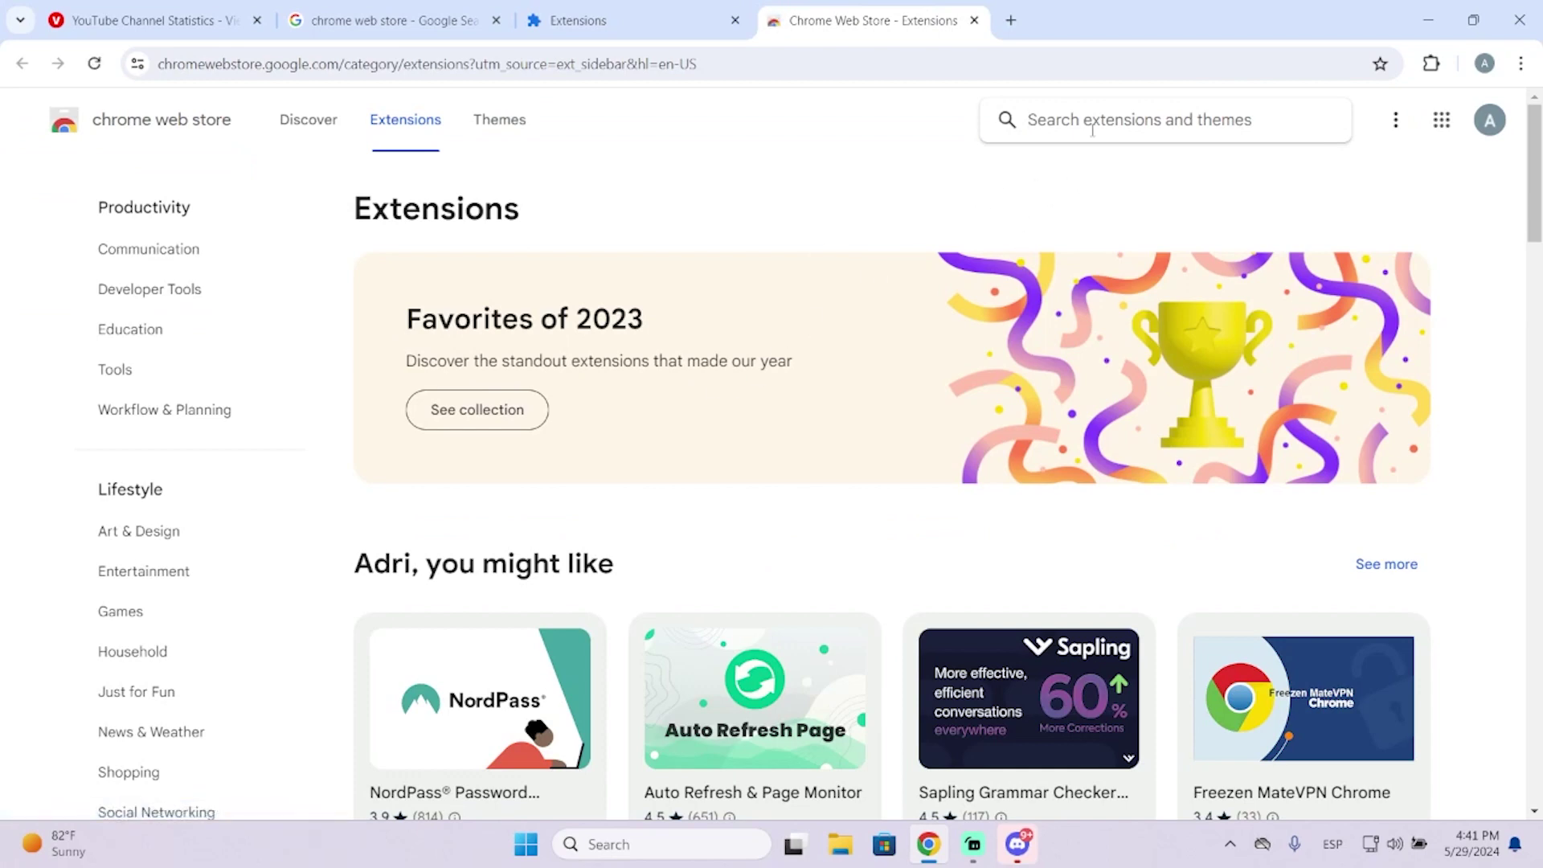
- Find 'viewstats' in the Web Store and add the ViewStats extension to Chrome
type("viewst")
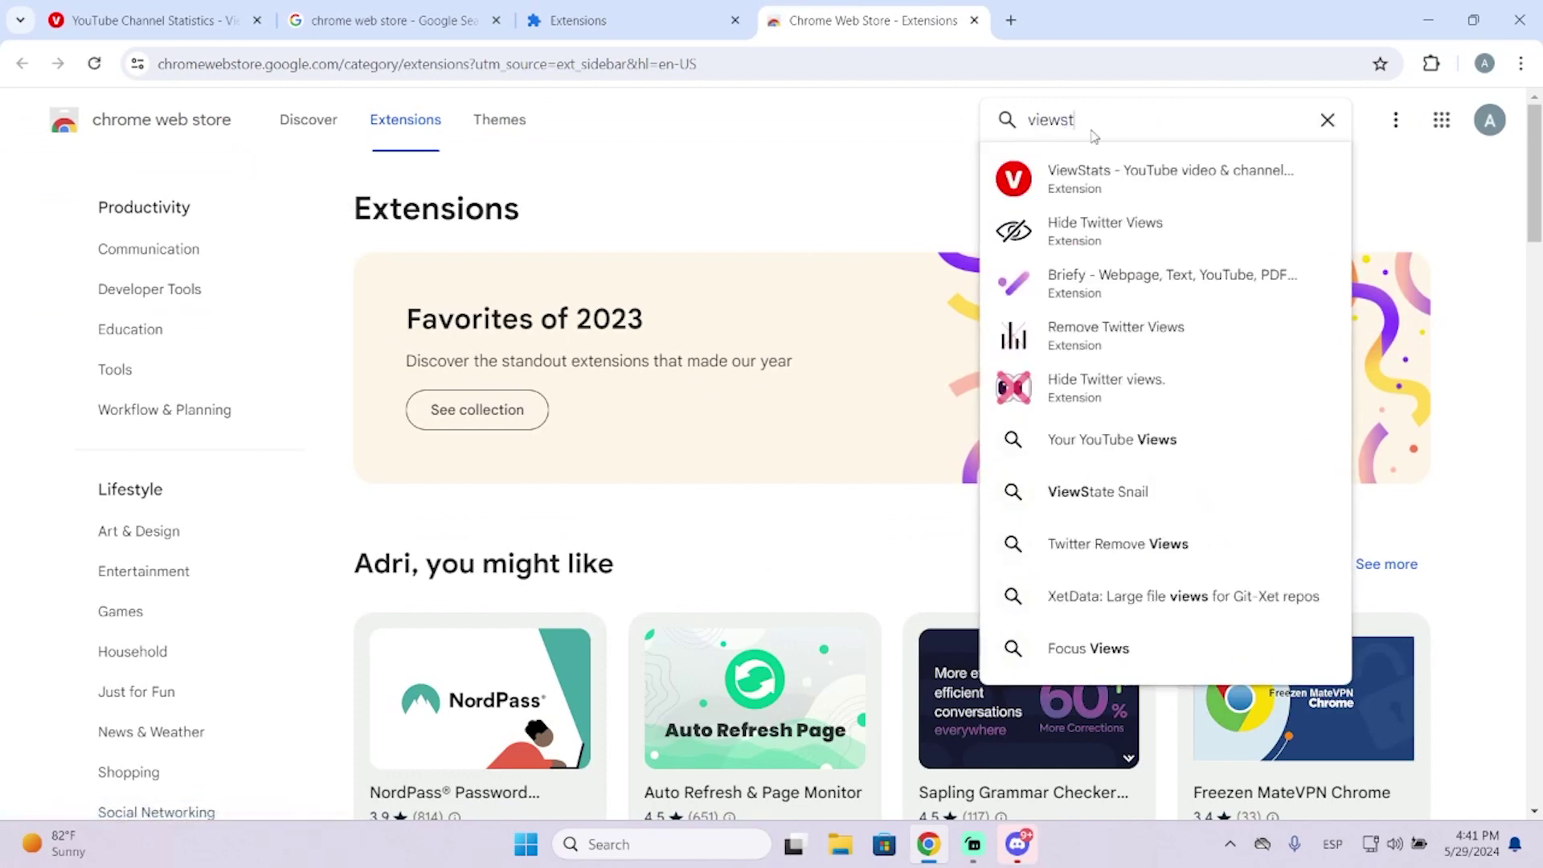
type("ats")
left_click(1141, 165)
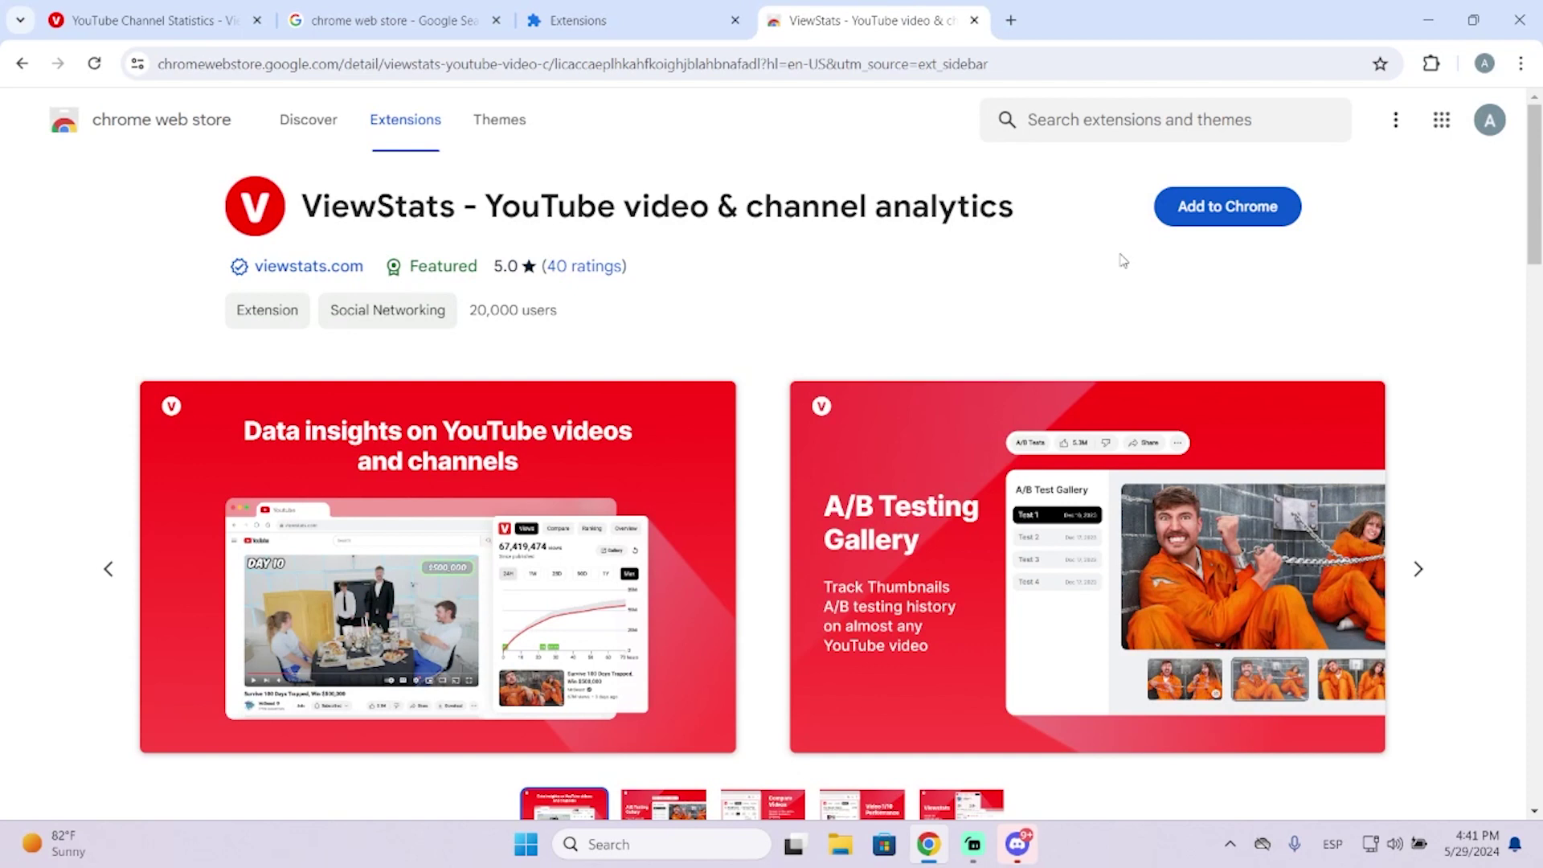
left_click(1241, 209)
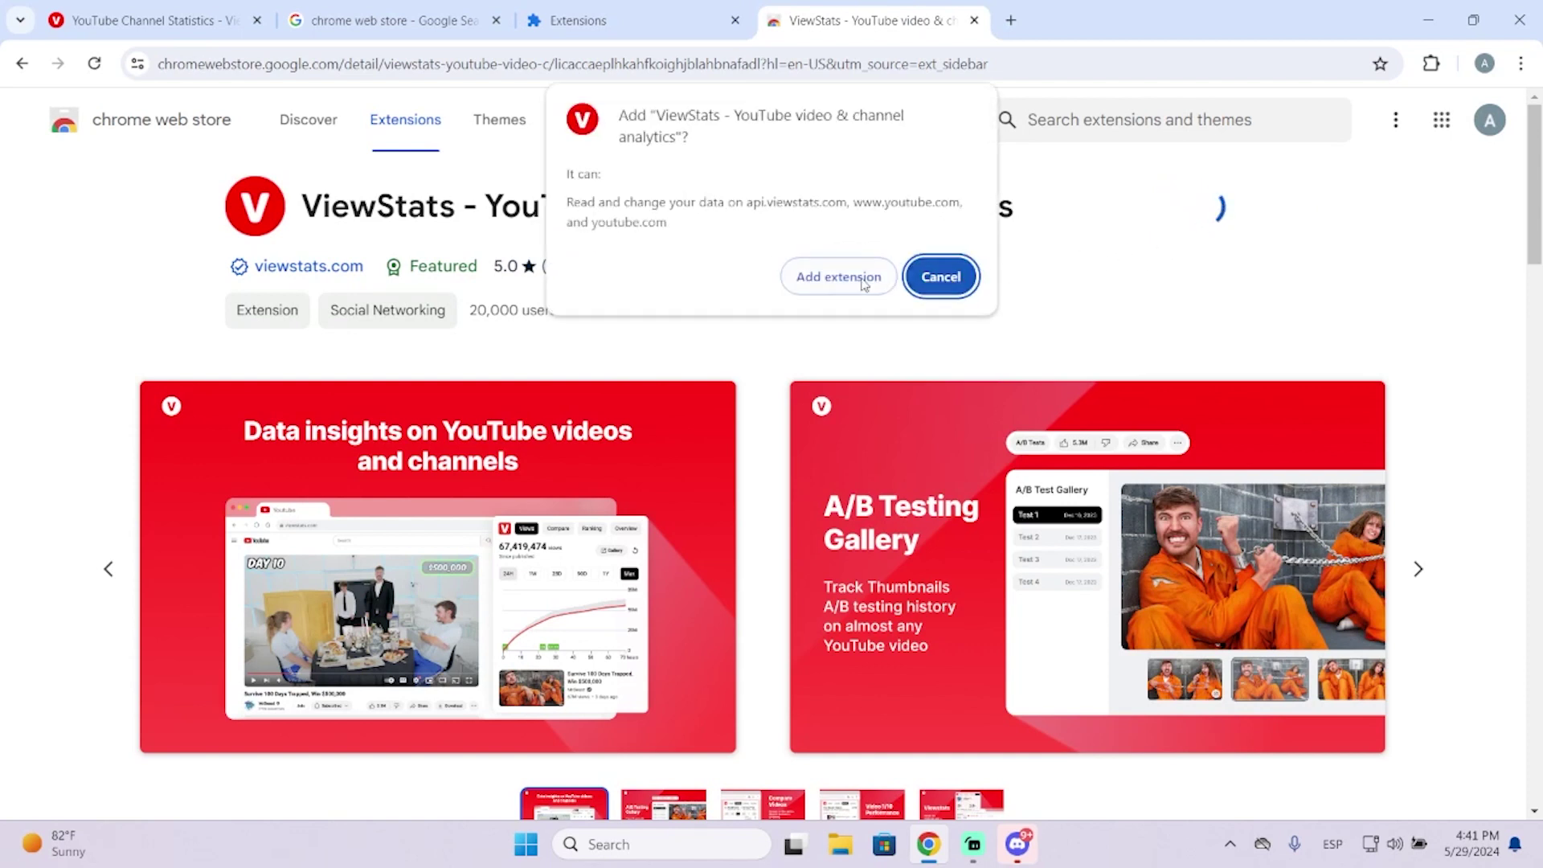
left_click(831, 276)
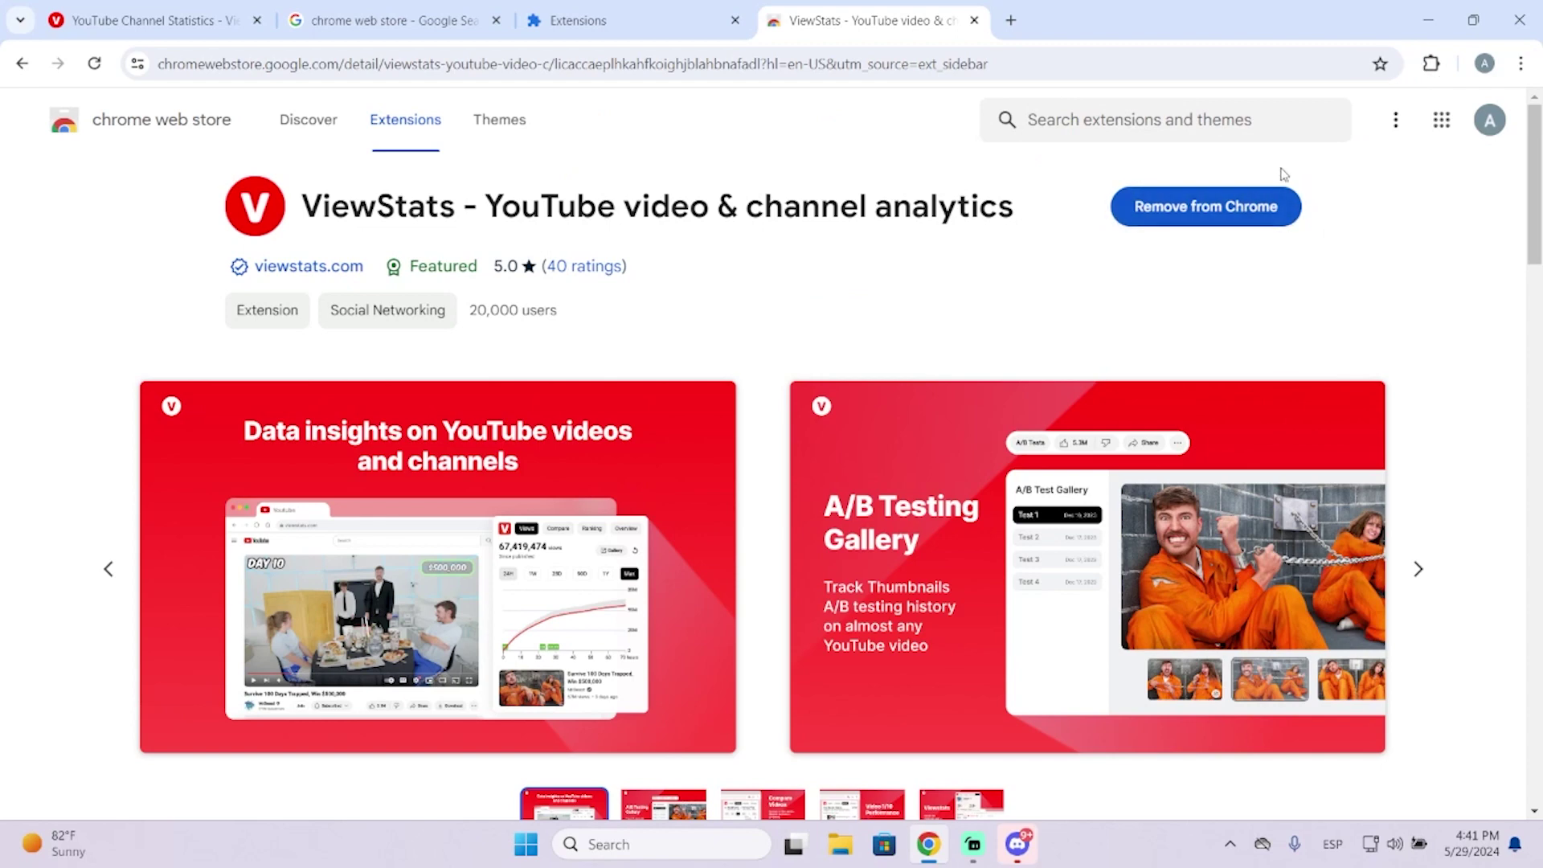
- Pin ViewStats to the toolbar from the Extensions menu
scroll(1213, 378, "down", 3)
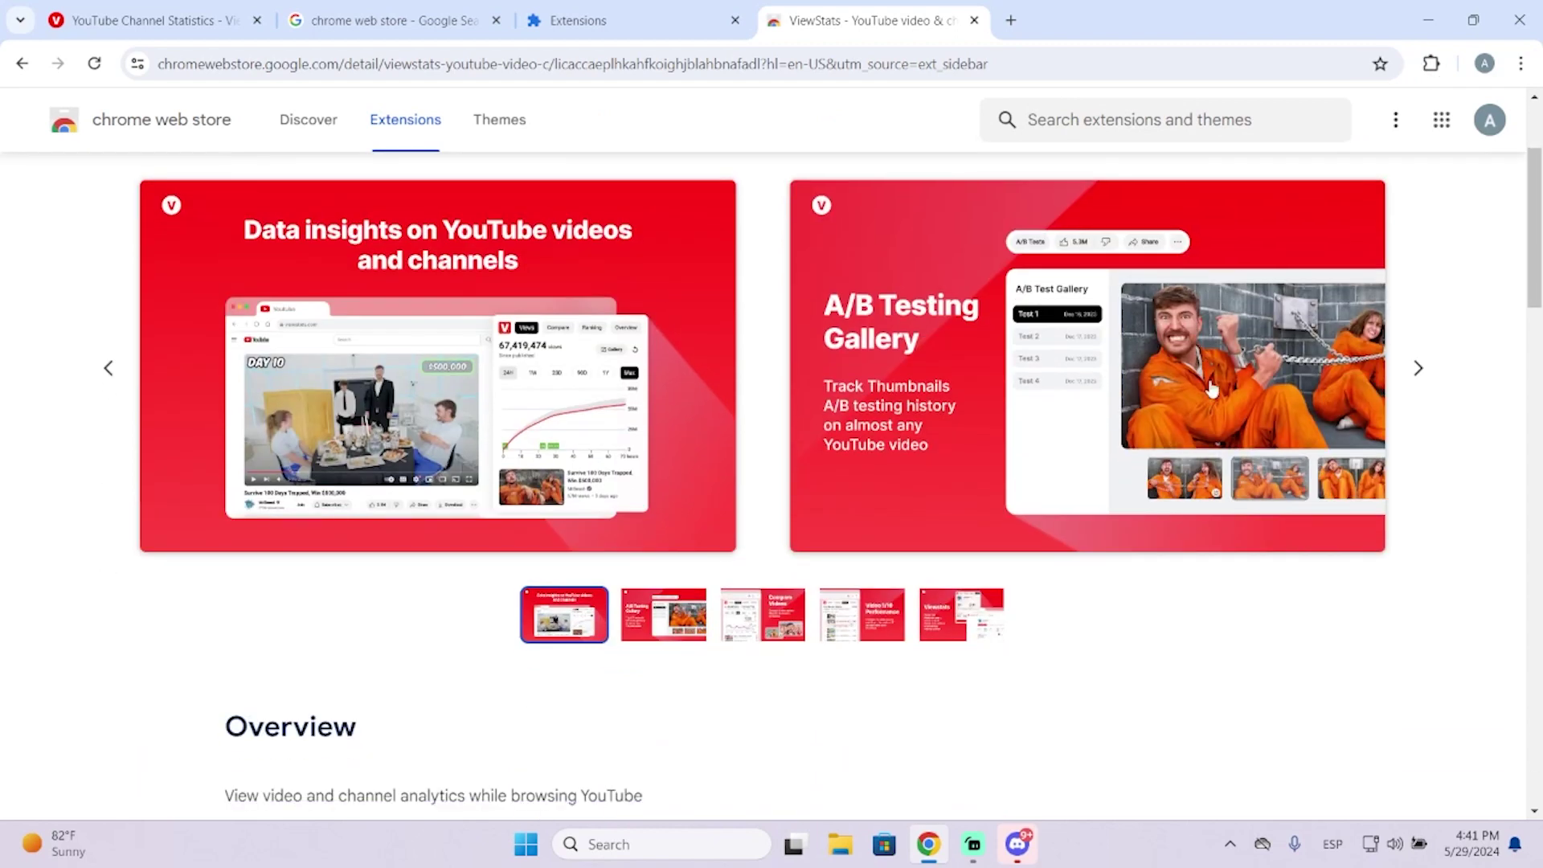
scroll(1212, 389, "up", 3)
left_click(1431, 65)
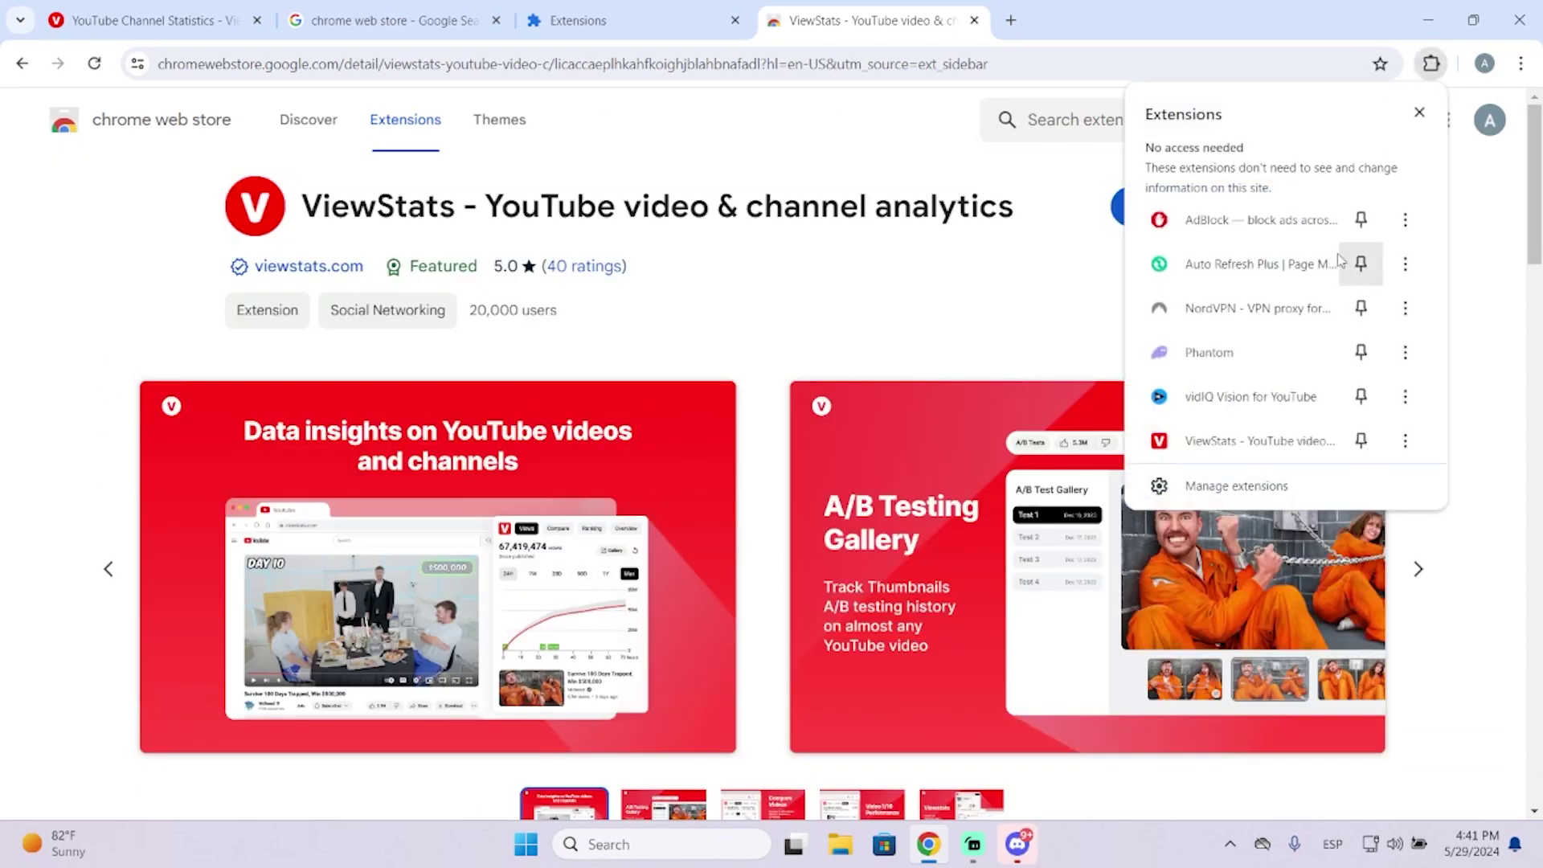
left_click(1360, 441)
- Pin ViewStats and open its trending channels popup from the toolbar
left_click(1431, 65)
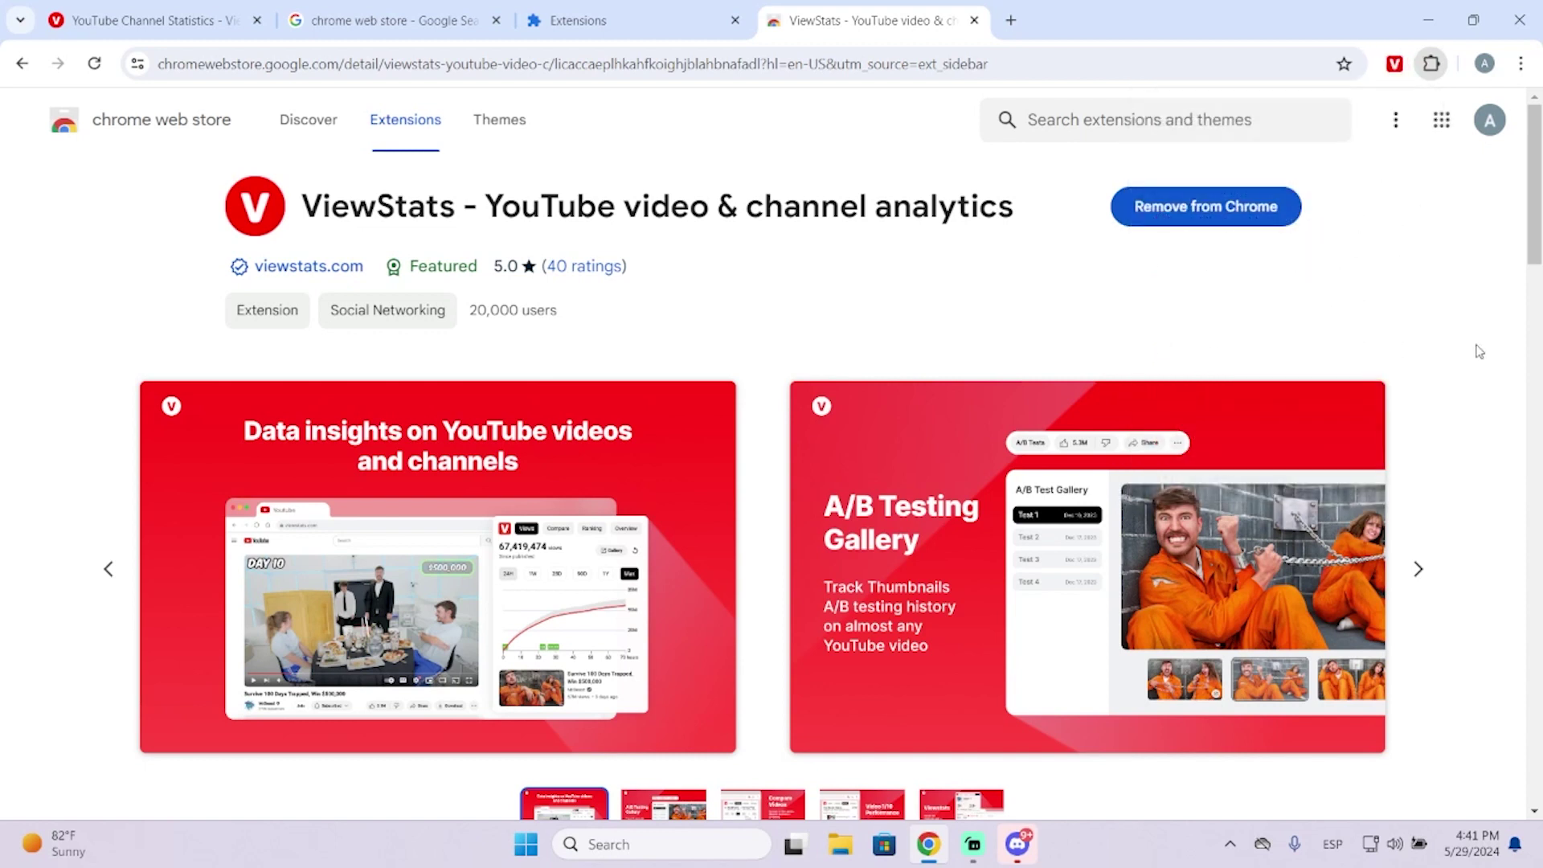
left_click(1395, 69)
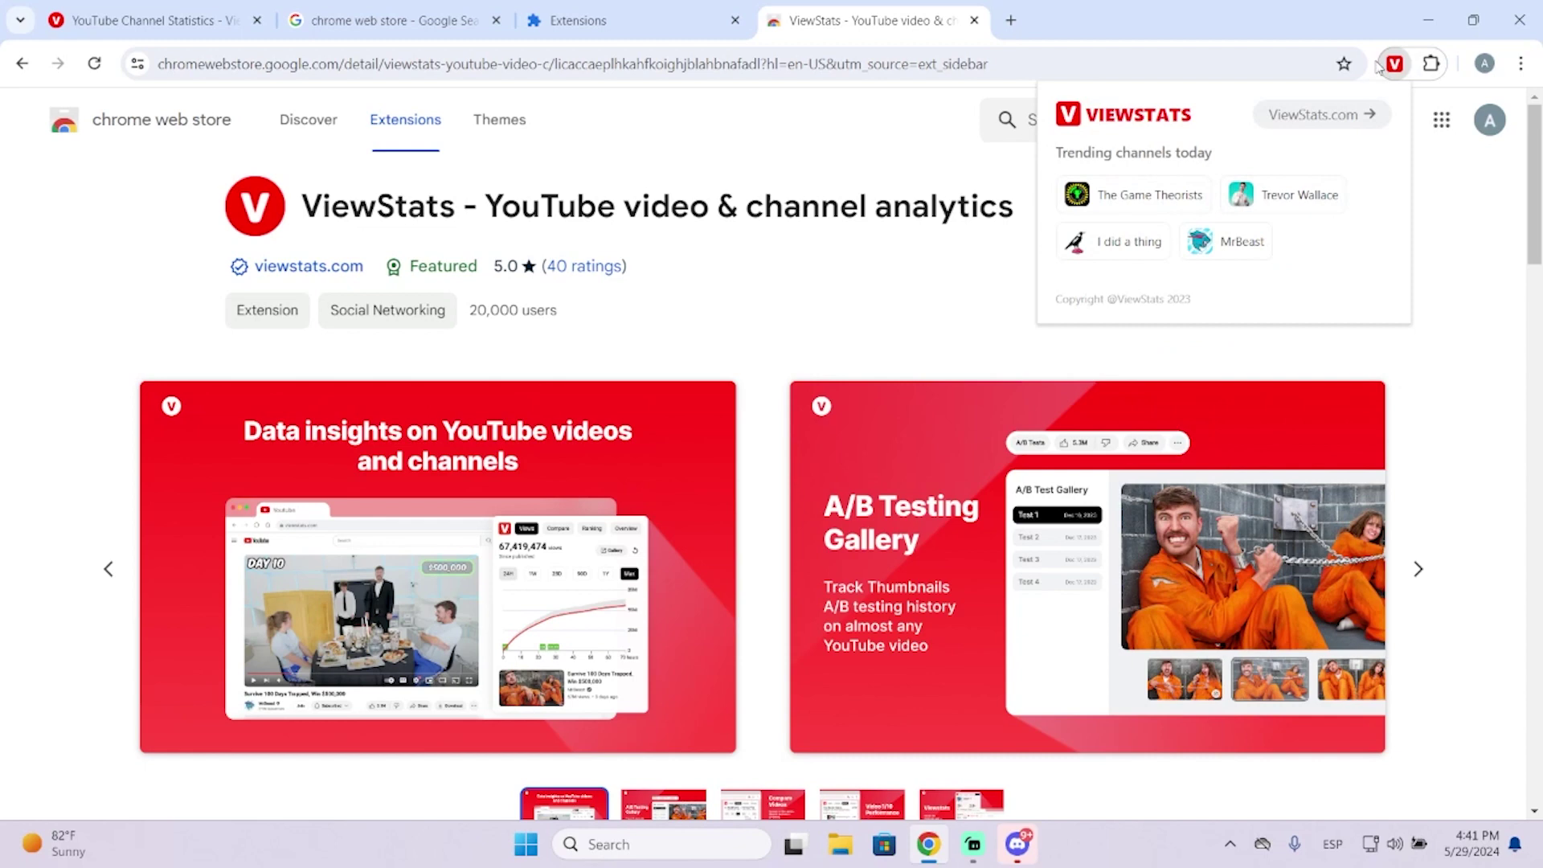
left_click(976, 288)
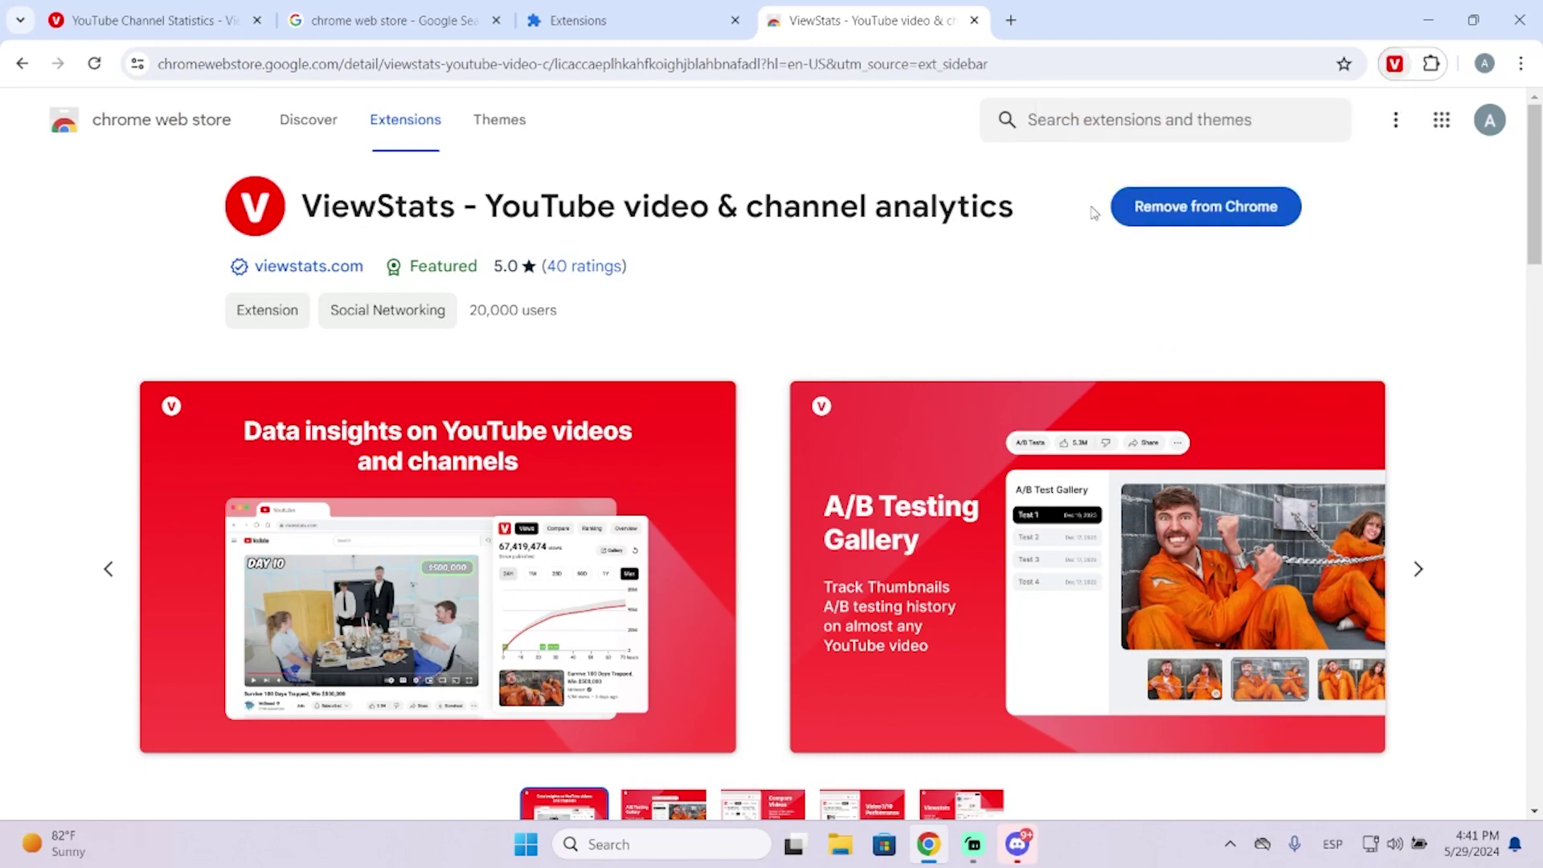
left_click(1395, 64)
- Enlarge each screenshot: Data insights, A/B Testing Gallery, Compare Videos, Video 1/10 Performance, Viewstats
left_click(590, 518)
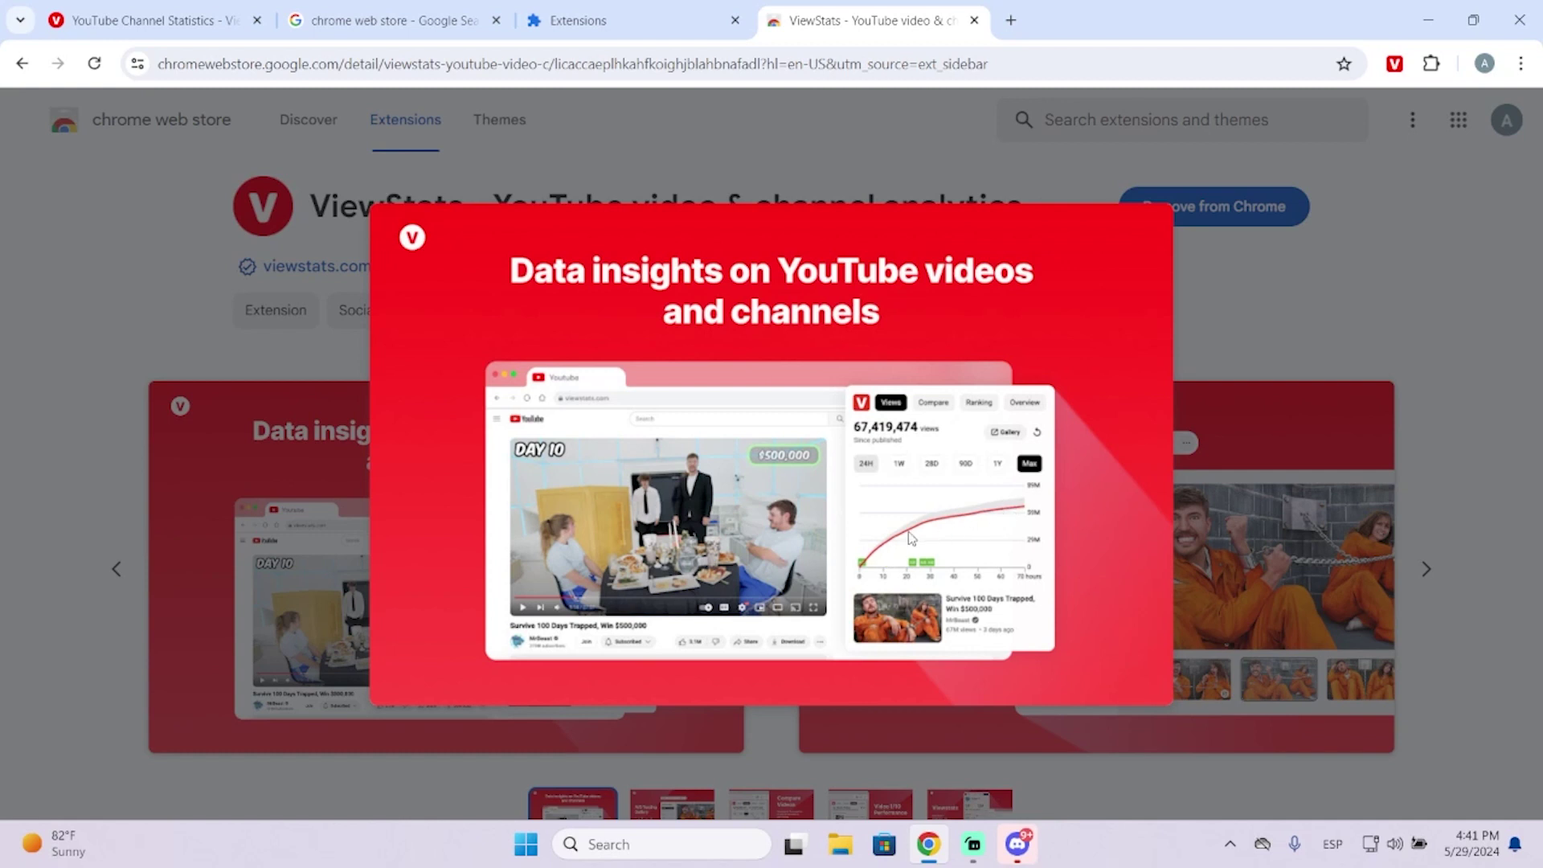
key("Right")
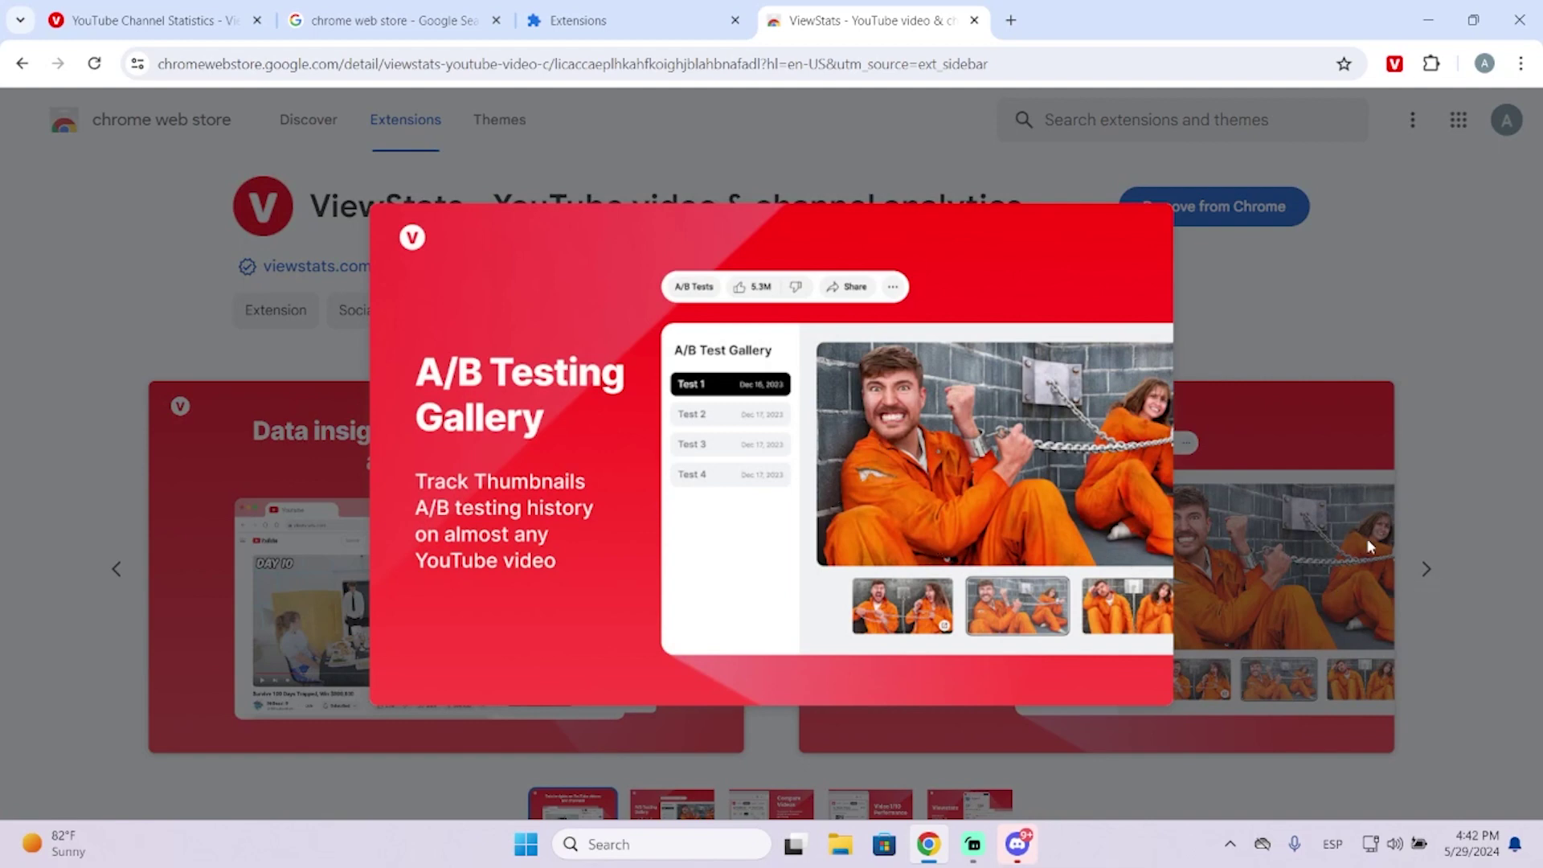
left_click(1389, 537)
left_click(1419, 568)
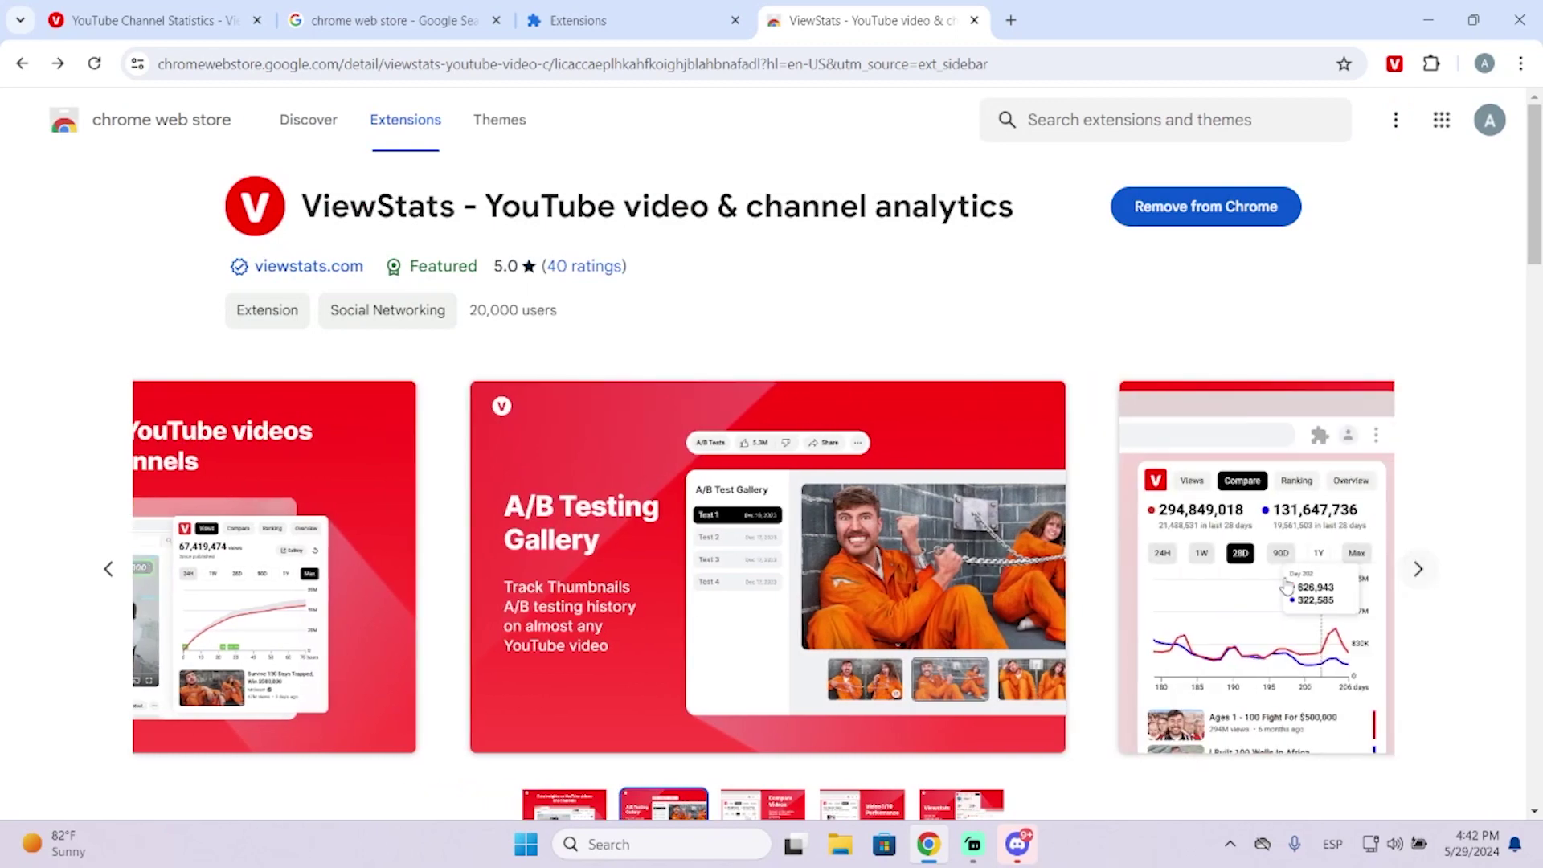
left_click(1145, 537)
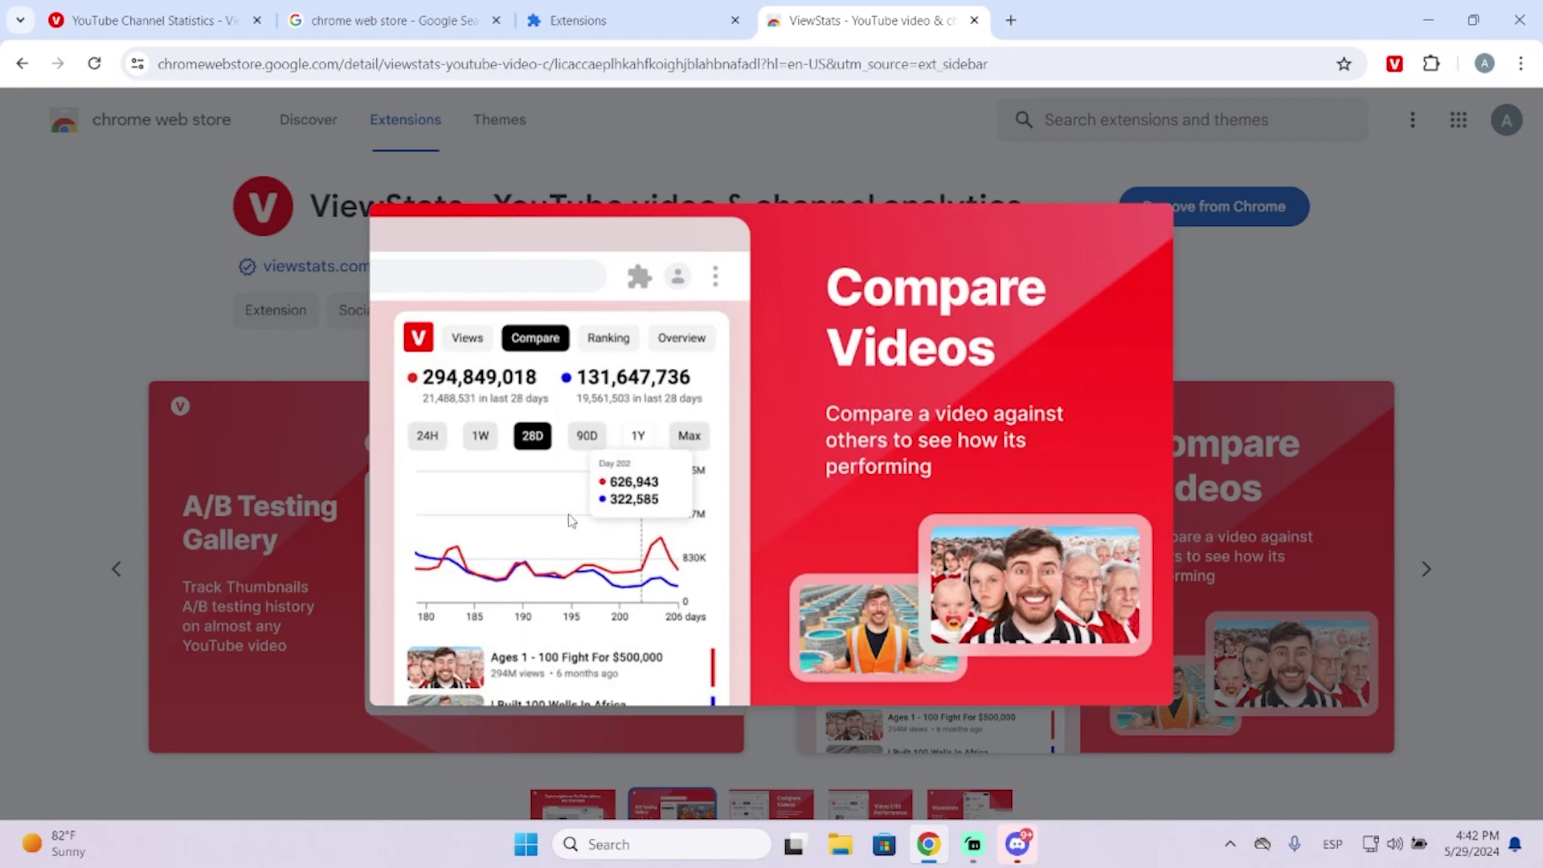
left_click(1228, 554)
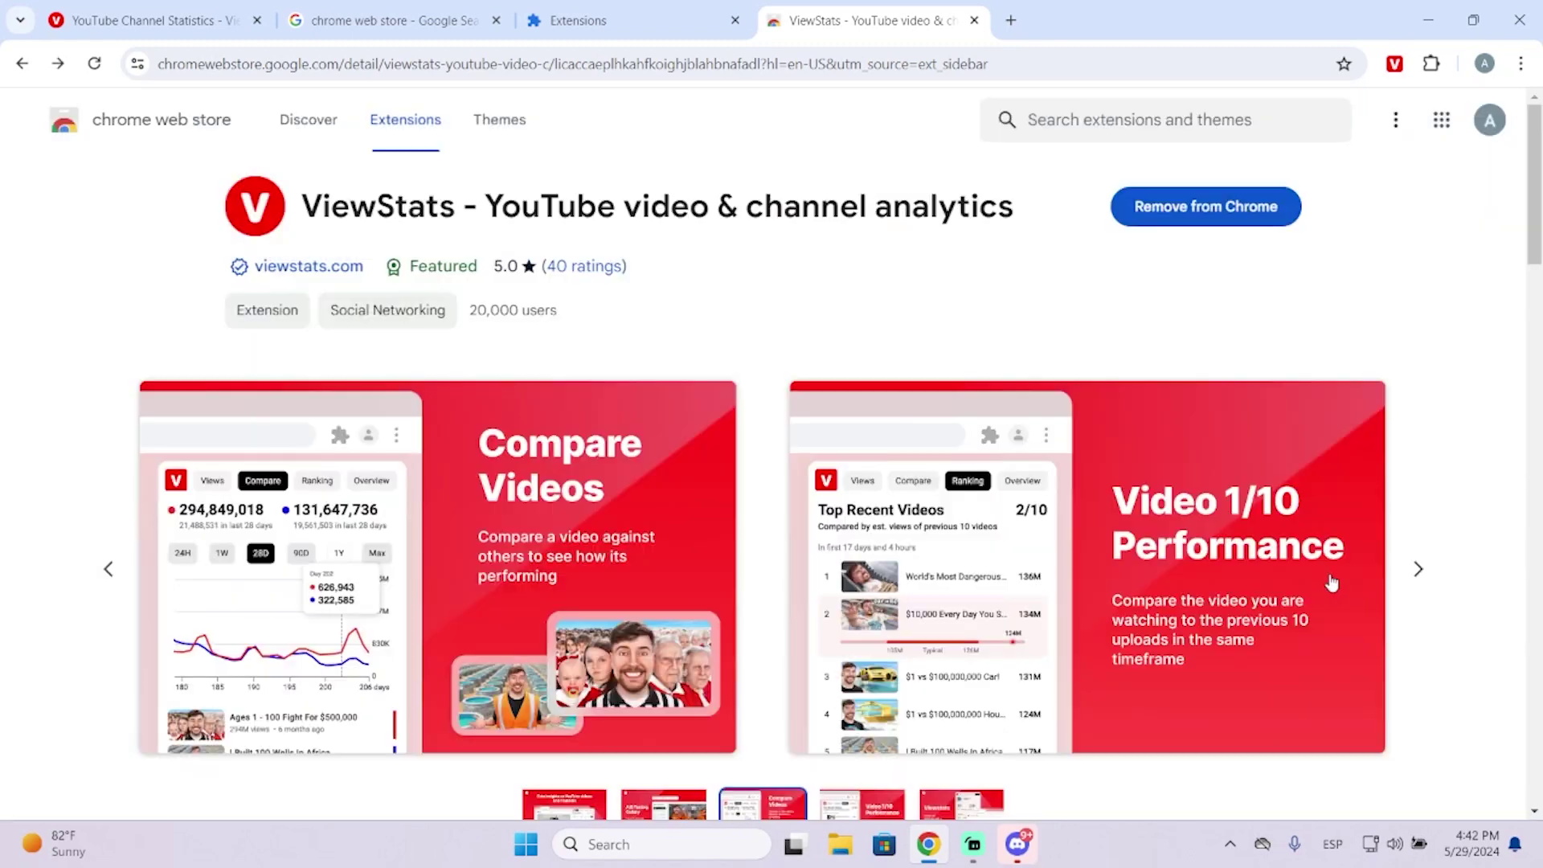
left_click(1271, 584)
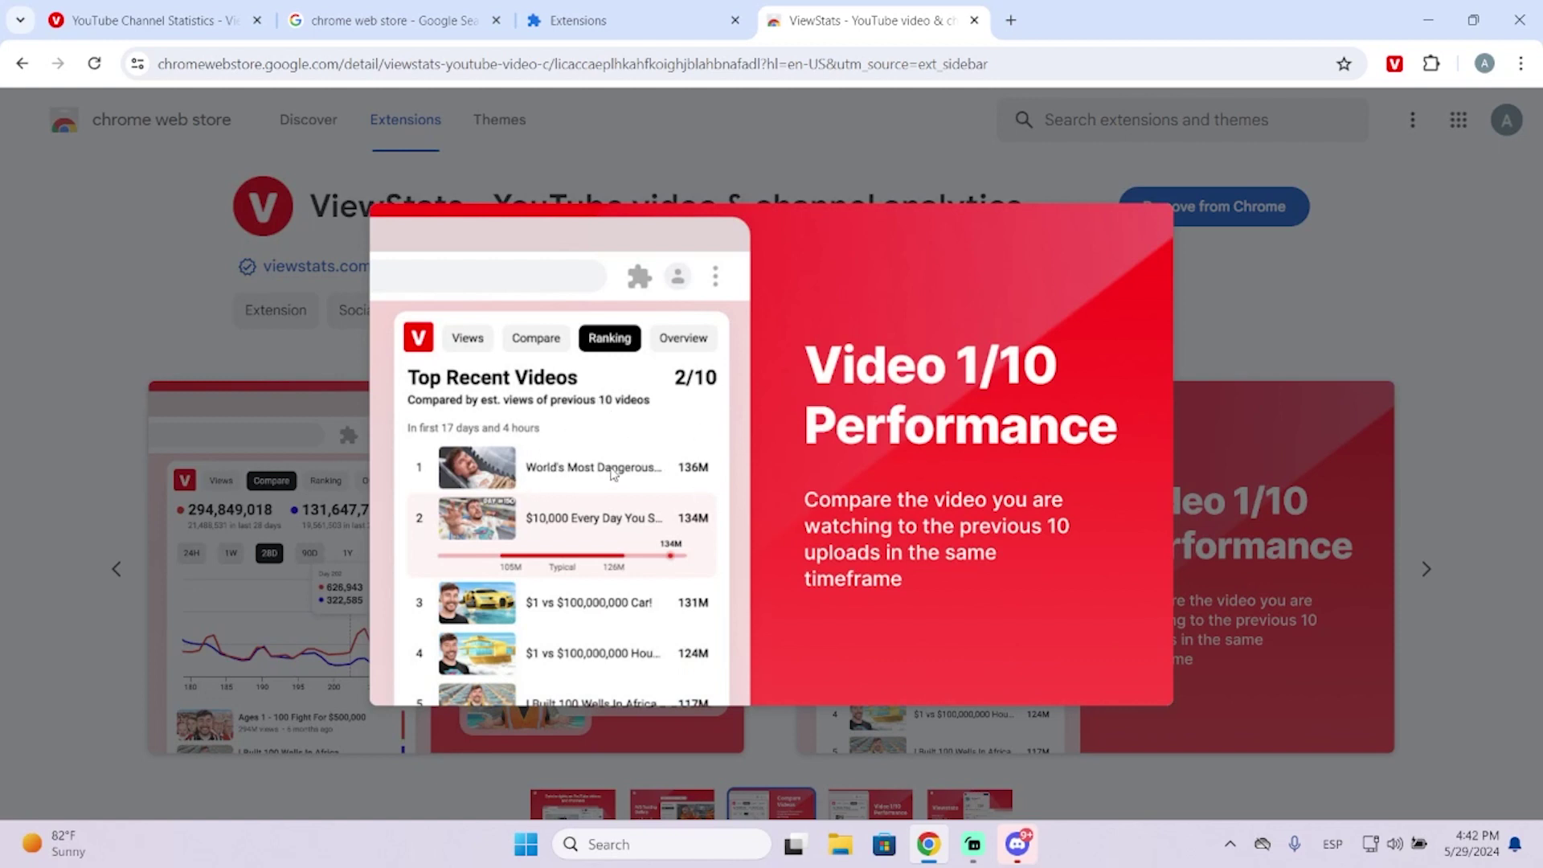
left_click(1360, 496)
left_click(1129, 561)
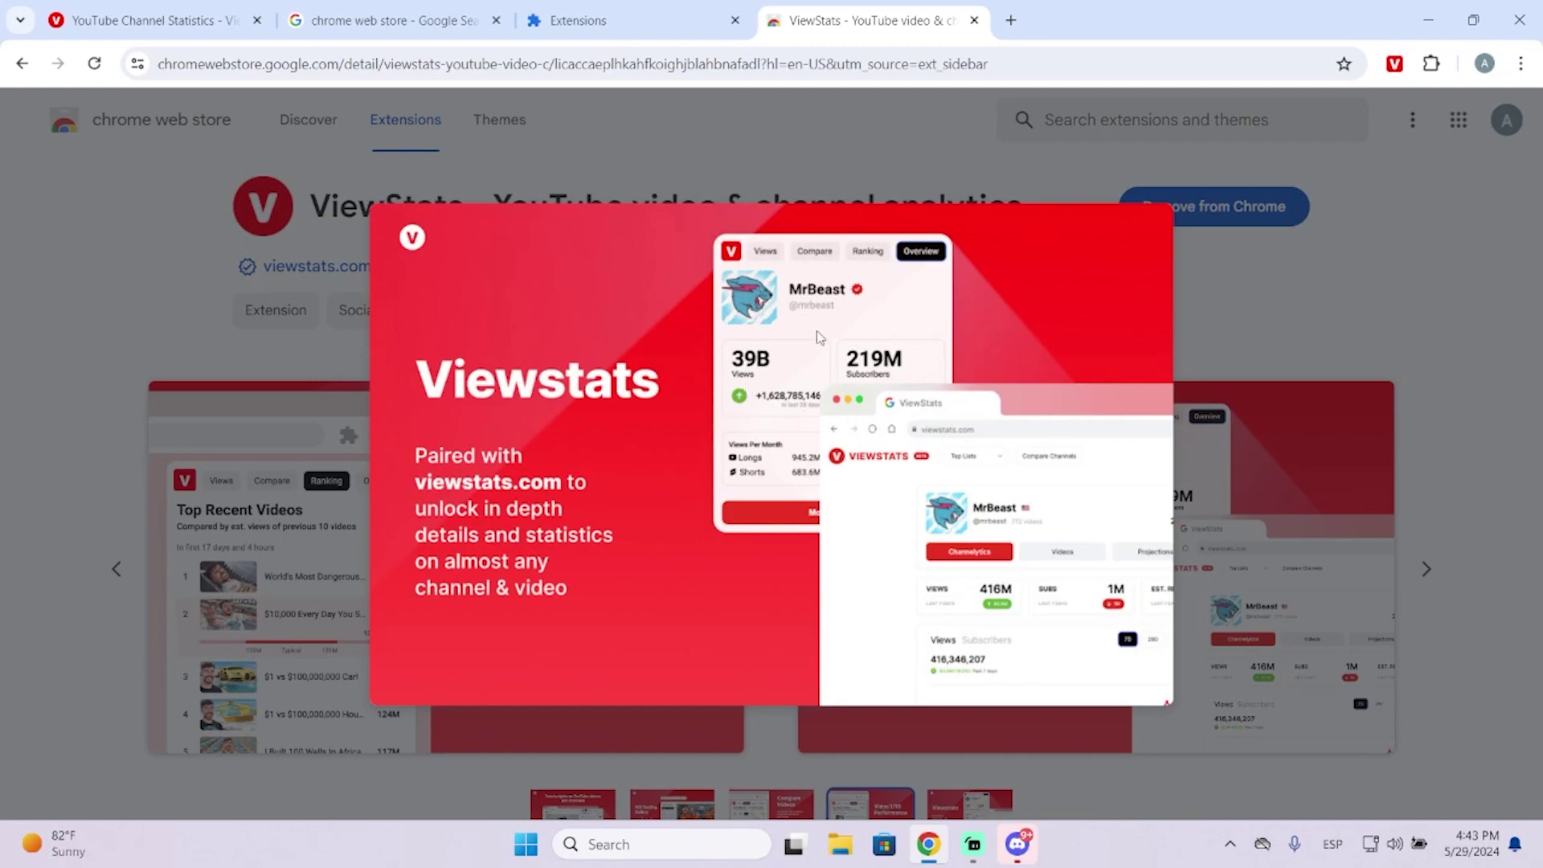
left_click(1197, 553)
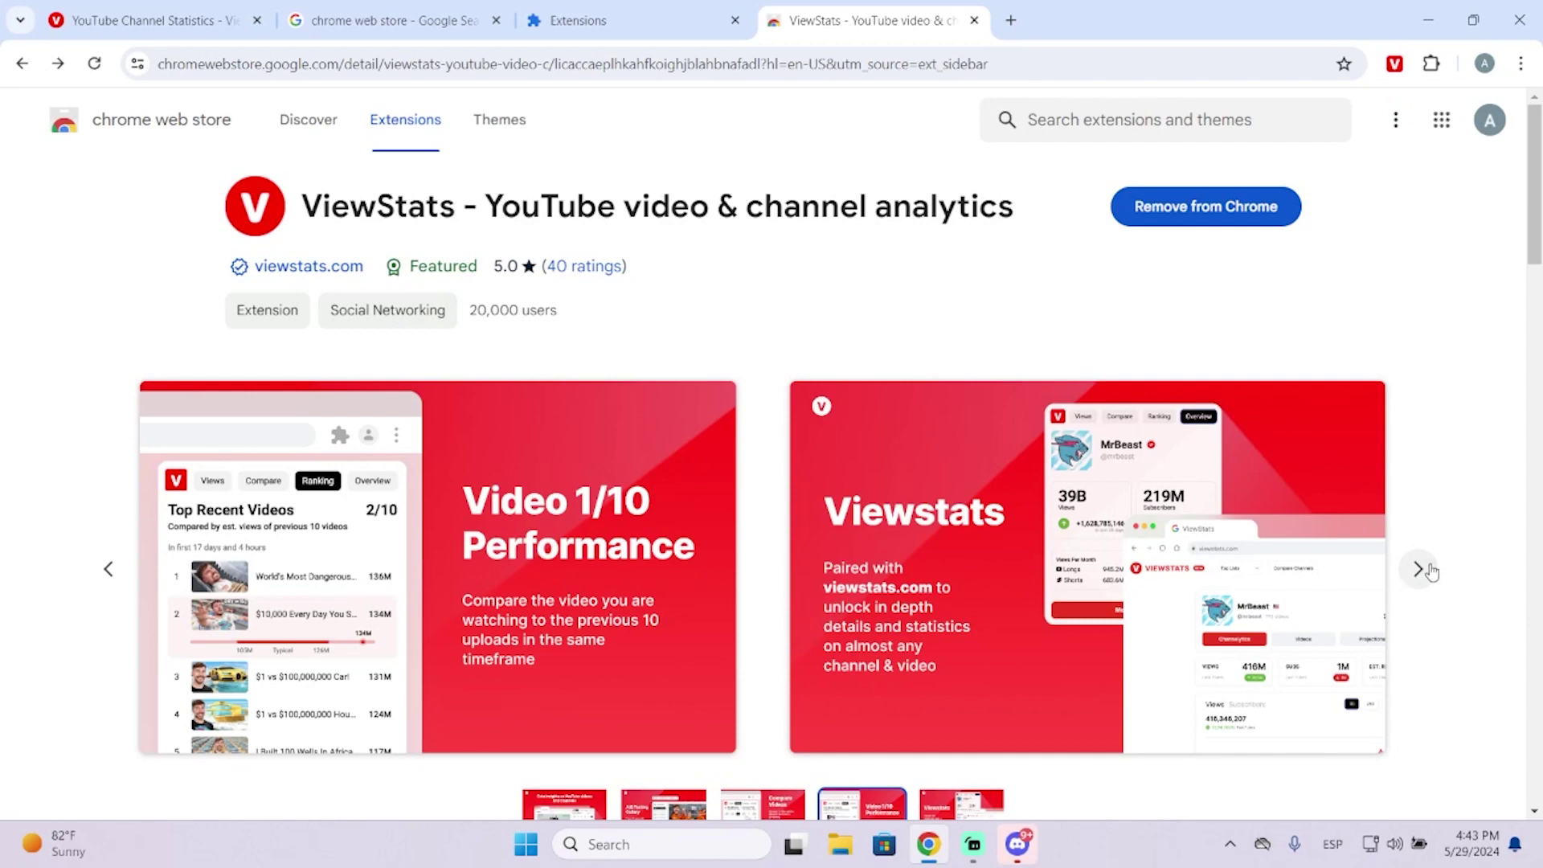
left_click(1418, 569)
- Scroll the goodbye amy page to view ViewStats' Views graph of 2,660,910 views
scroll(1310, 488, "down", 3)
scroll(1088, 534, "up", 3)
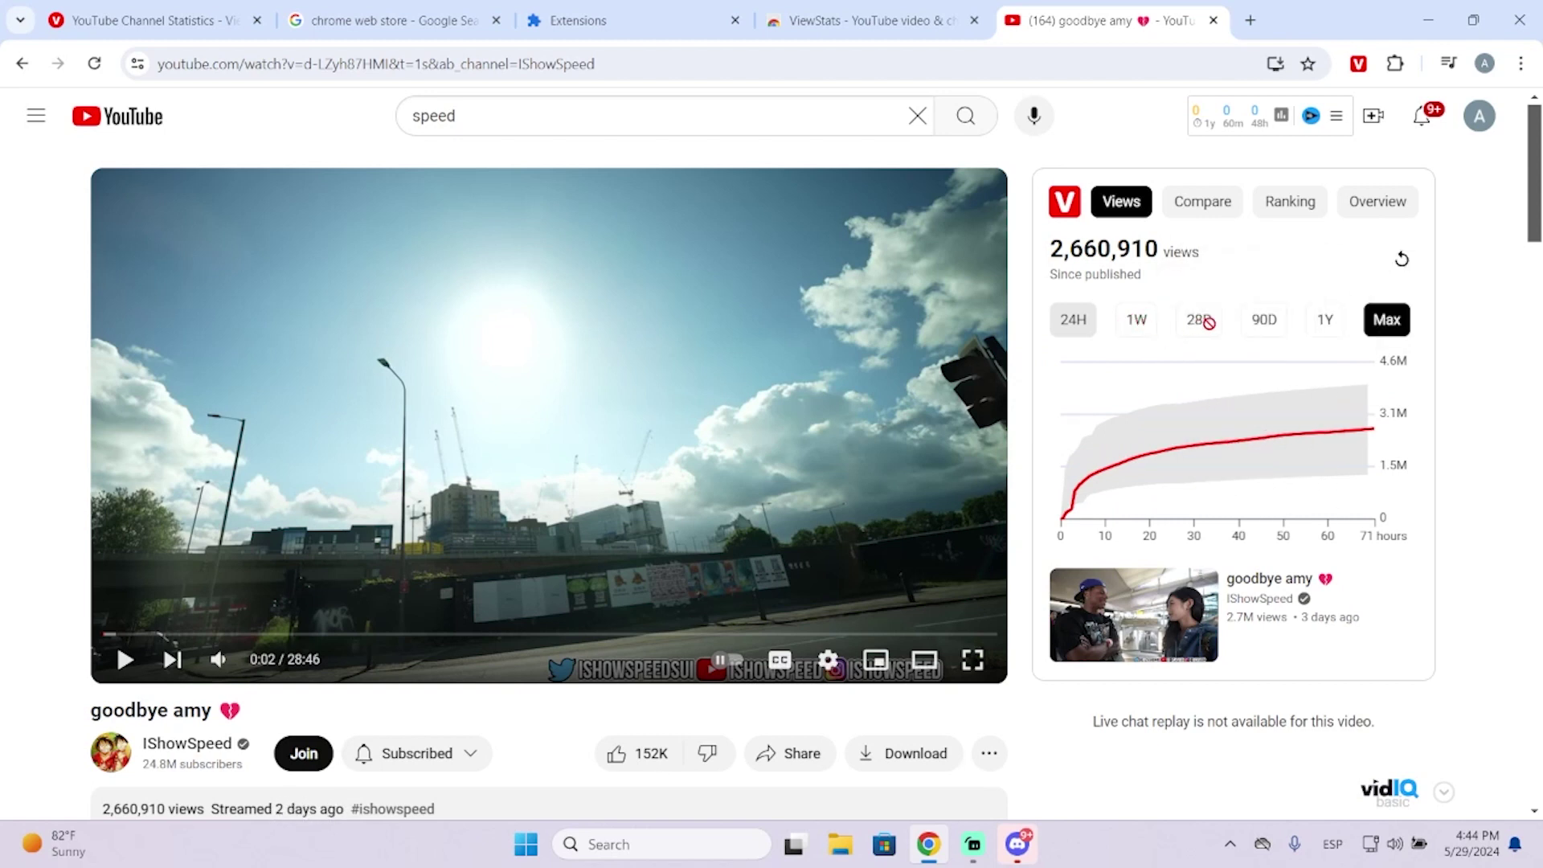
- Switch the ViewStats panel to Compare and browse the list of videos to compare
left_click(1241, 210)
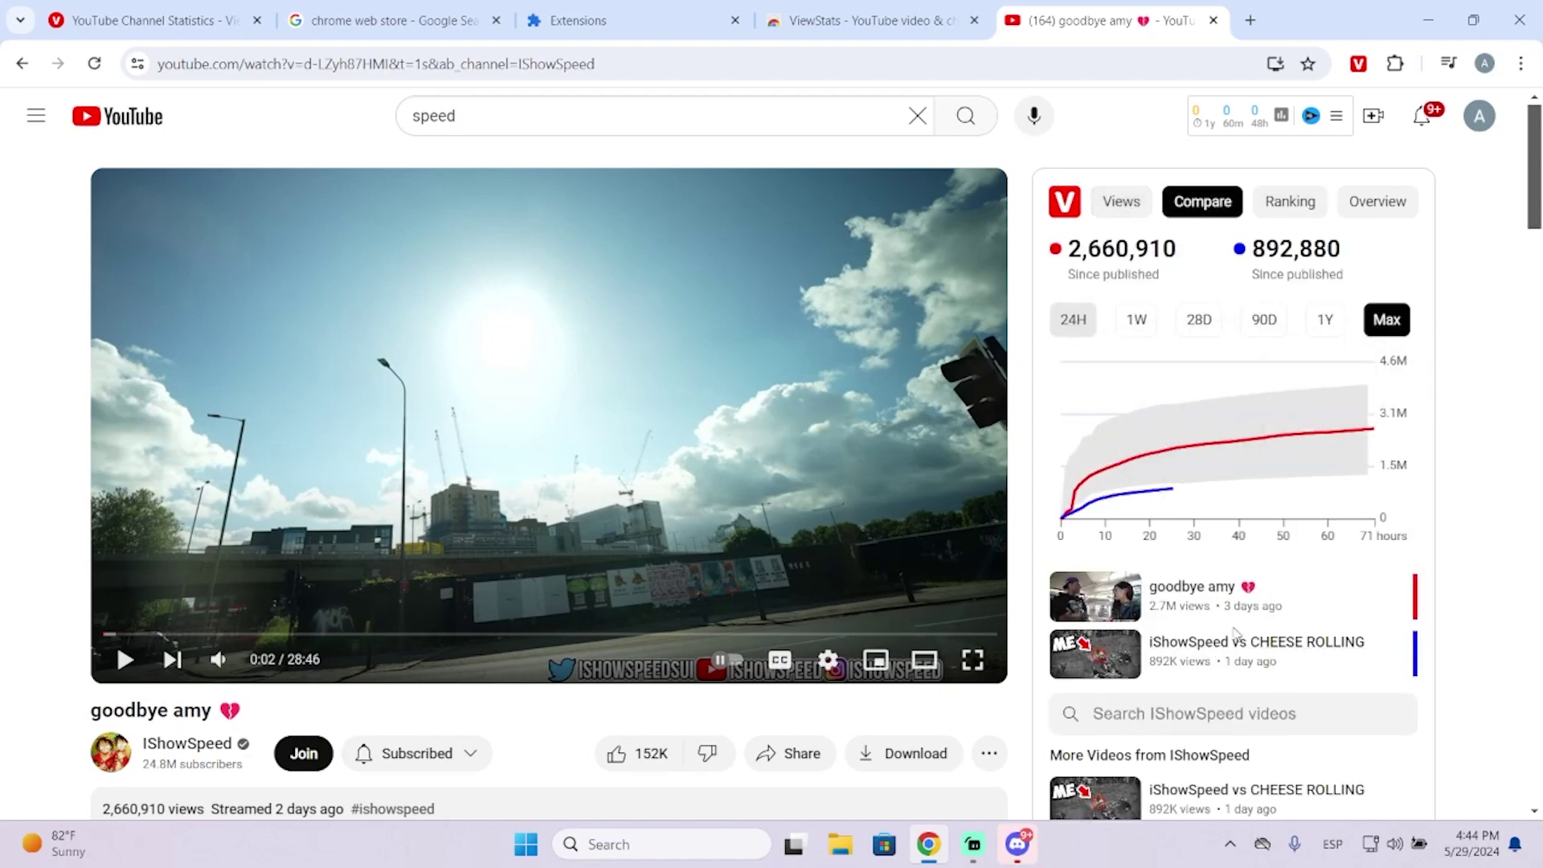
scroll(1237, 633, "down", 1)
scroll(1253, 633, "down", 1)
scroll(1277, 634, "down", 1)
scroll(1297, 635, "up", 1)
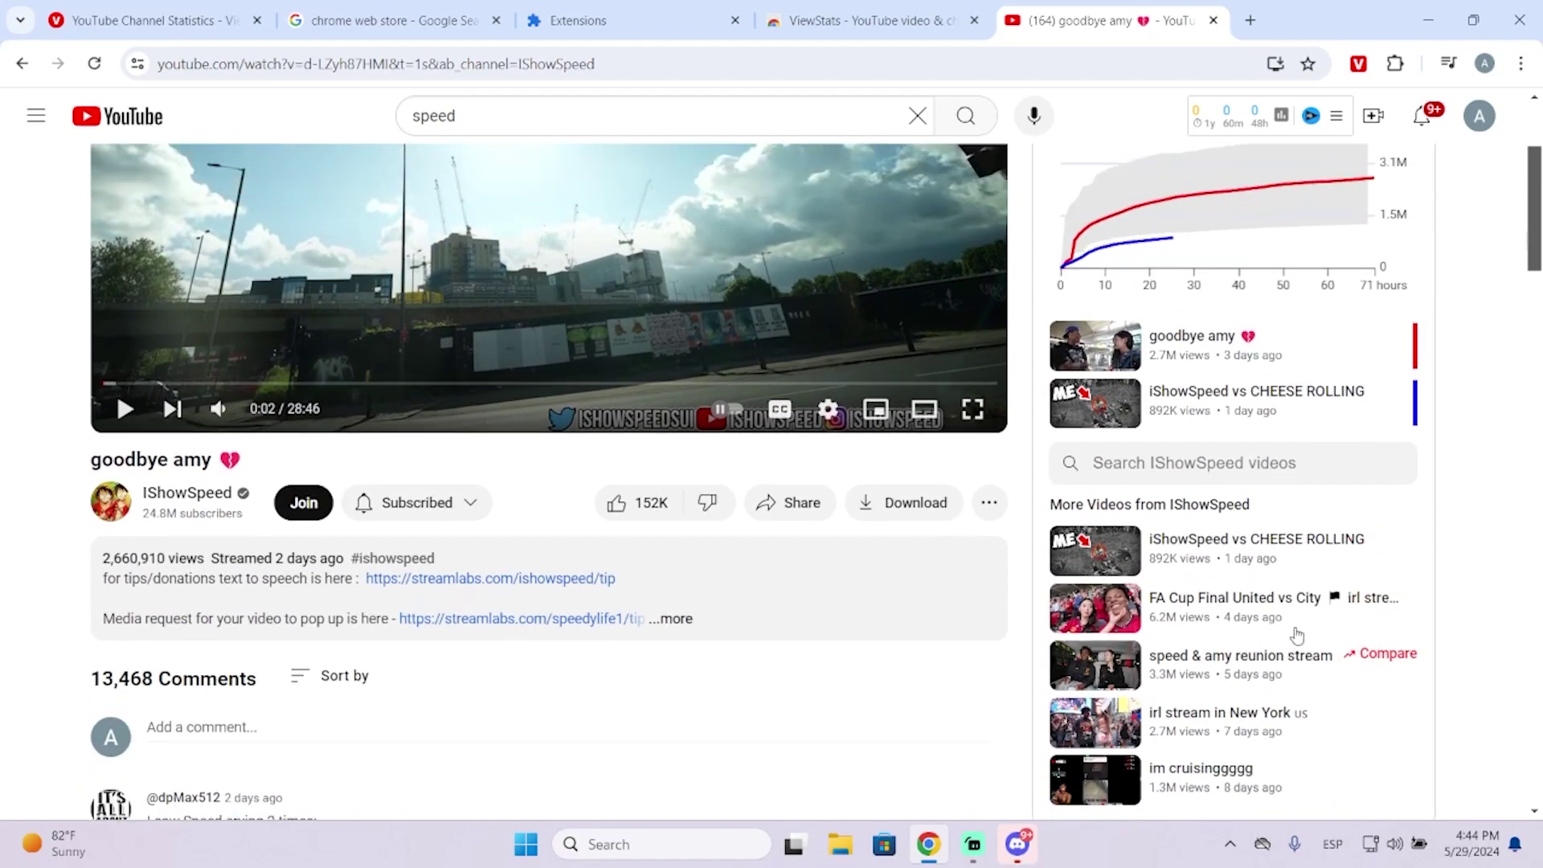
scroll(1296, 636, "up", 3)
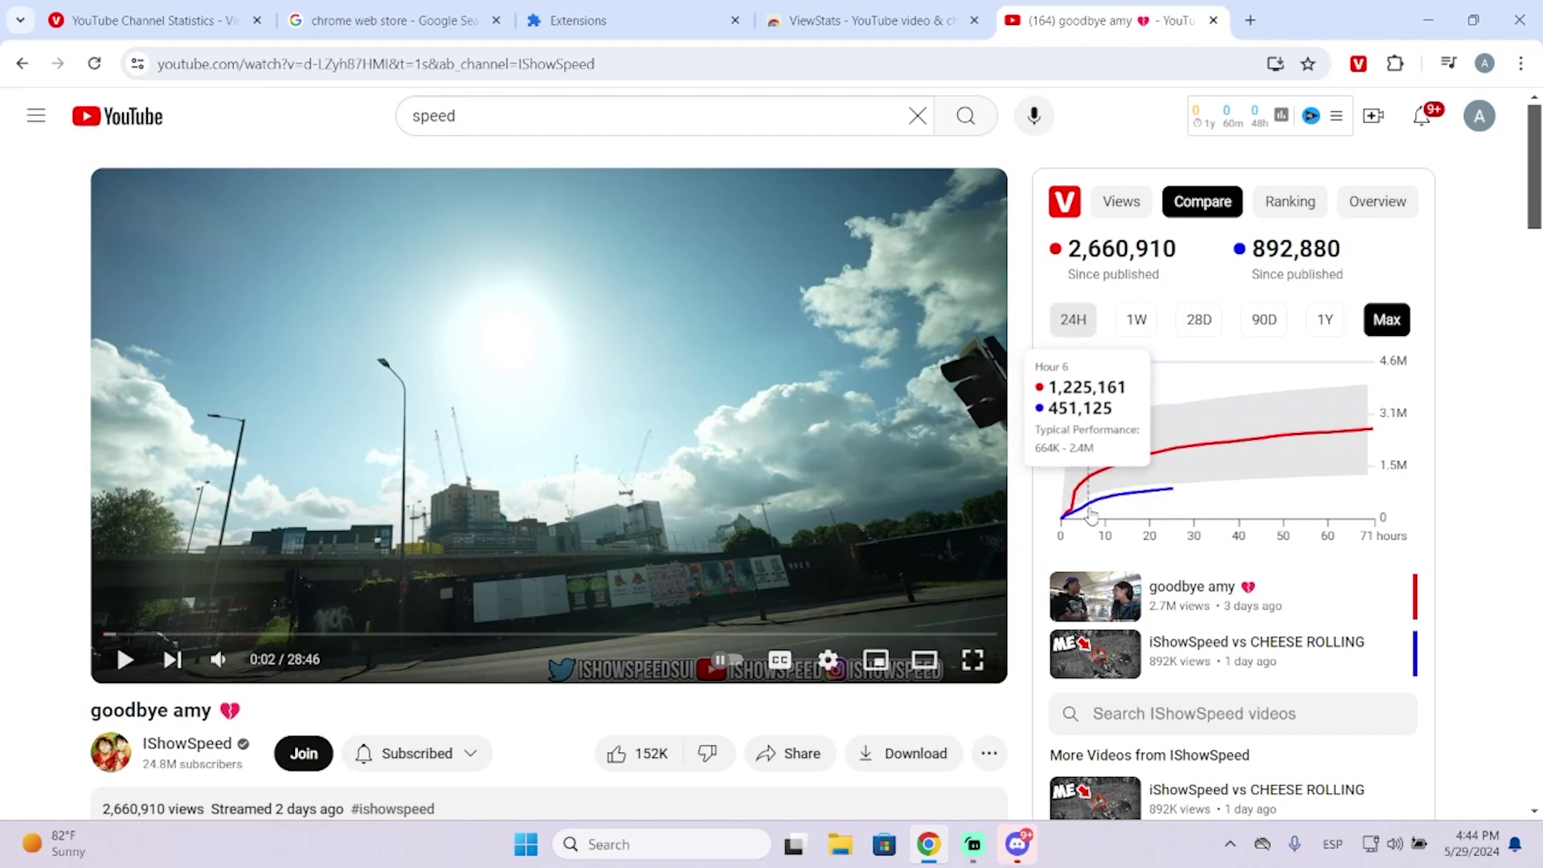
mouse_move(1173, 497)
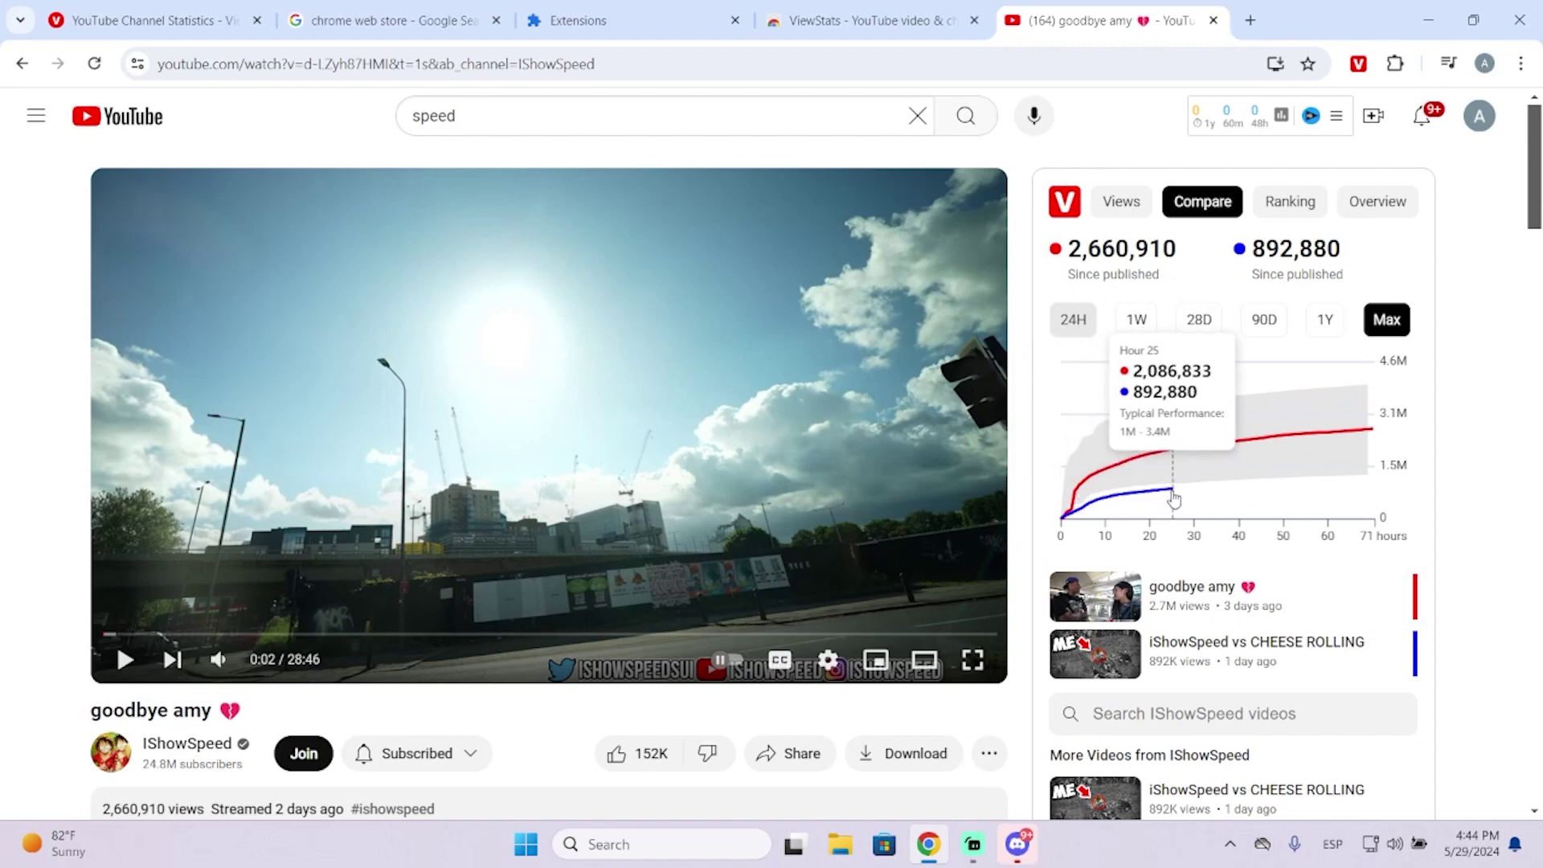
scroll(1173, 505, "down", 1)
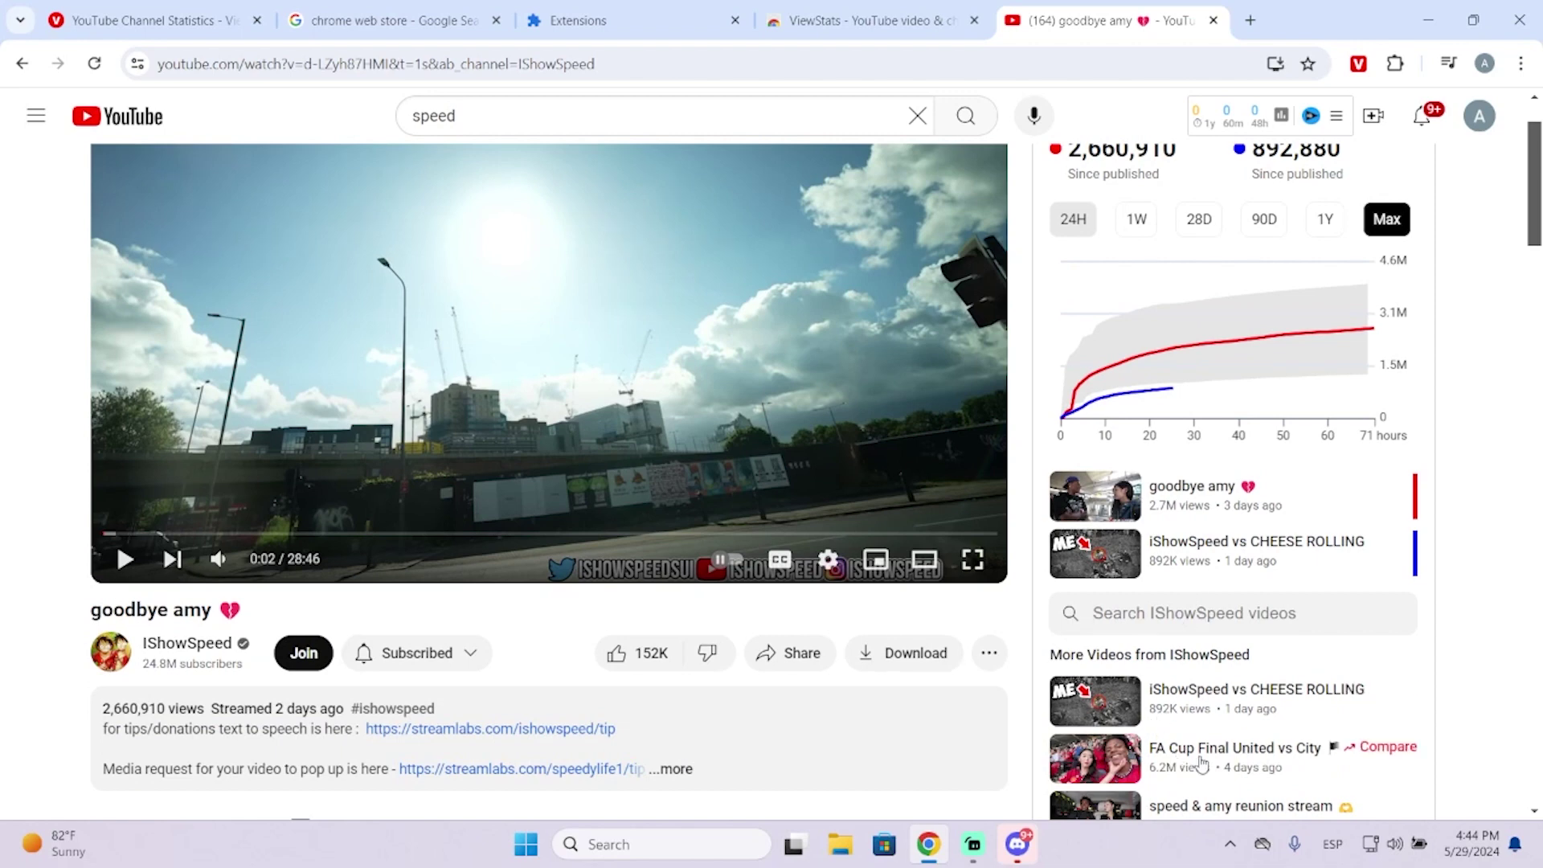
- Compare goodbye amy with the FA Cup Final United vs City stream (6,197,142 views)
mouse_move(1278, 757)
left_click(1387, 748)
scroll(1295, 669, "up", 1)
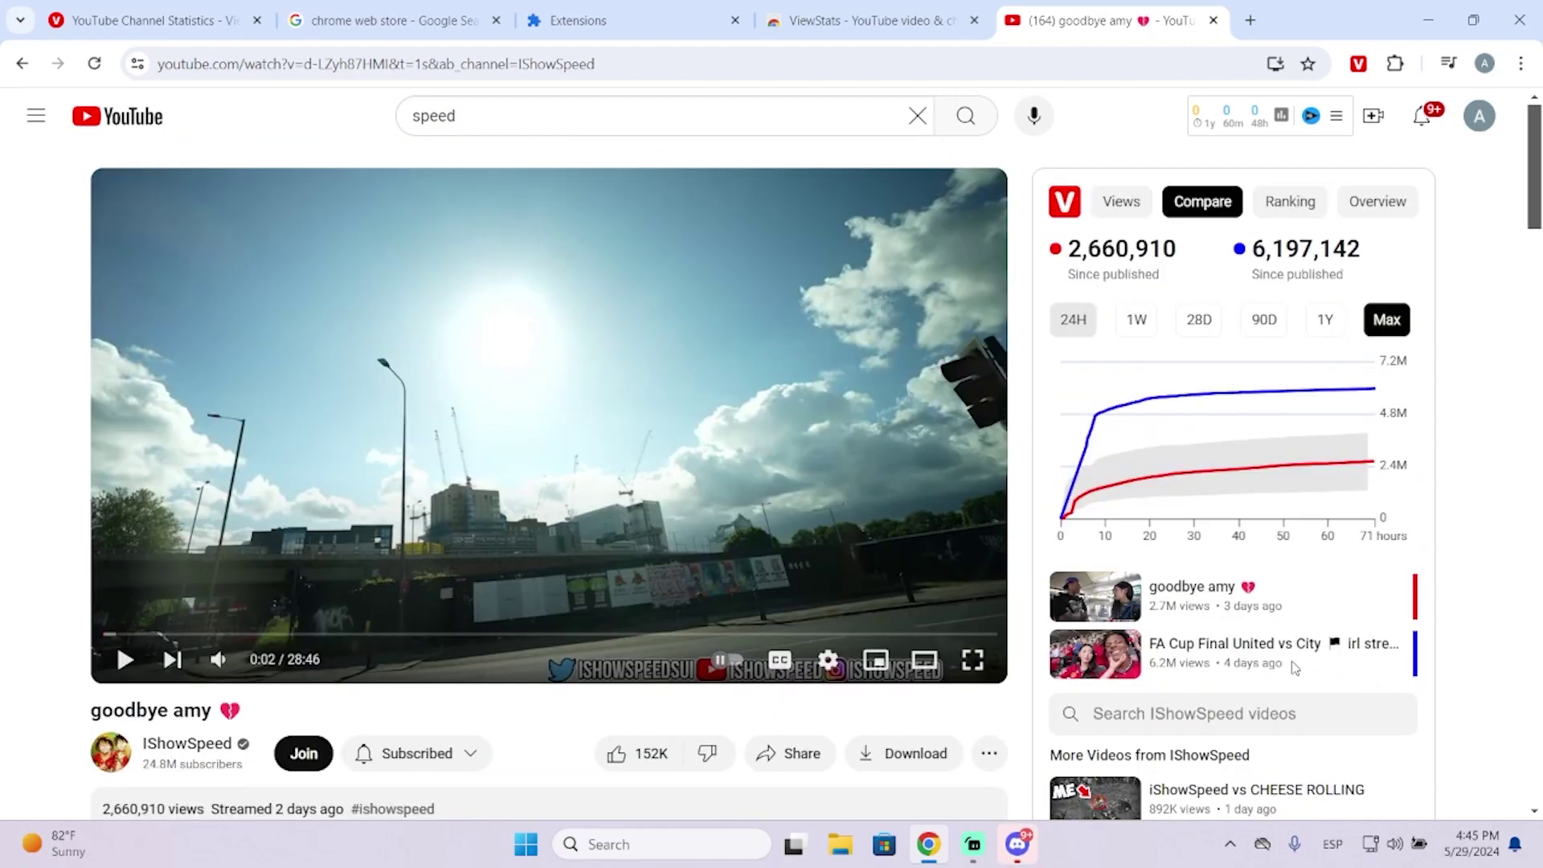
left_click_drag(1295, 668, 1360, 676)
left_click(1479, 663)
- View ViewStats' Ranking of recent uploads, then the IShowSpeed channel Overview
mouse_move(1131, 432)
left_click(1292, 211)
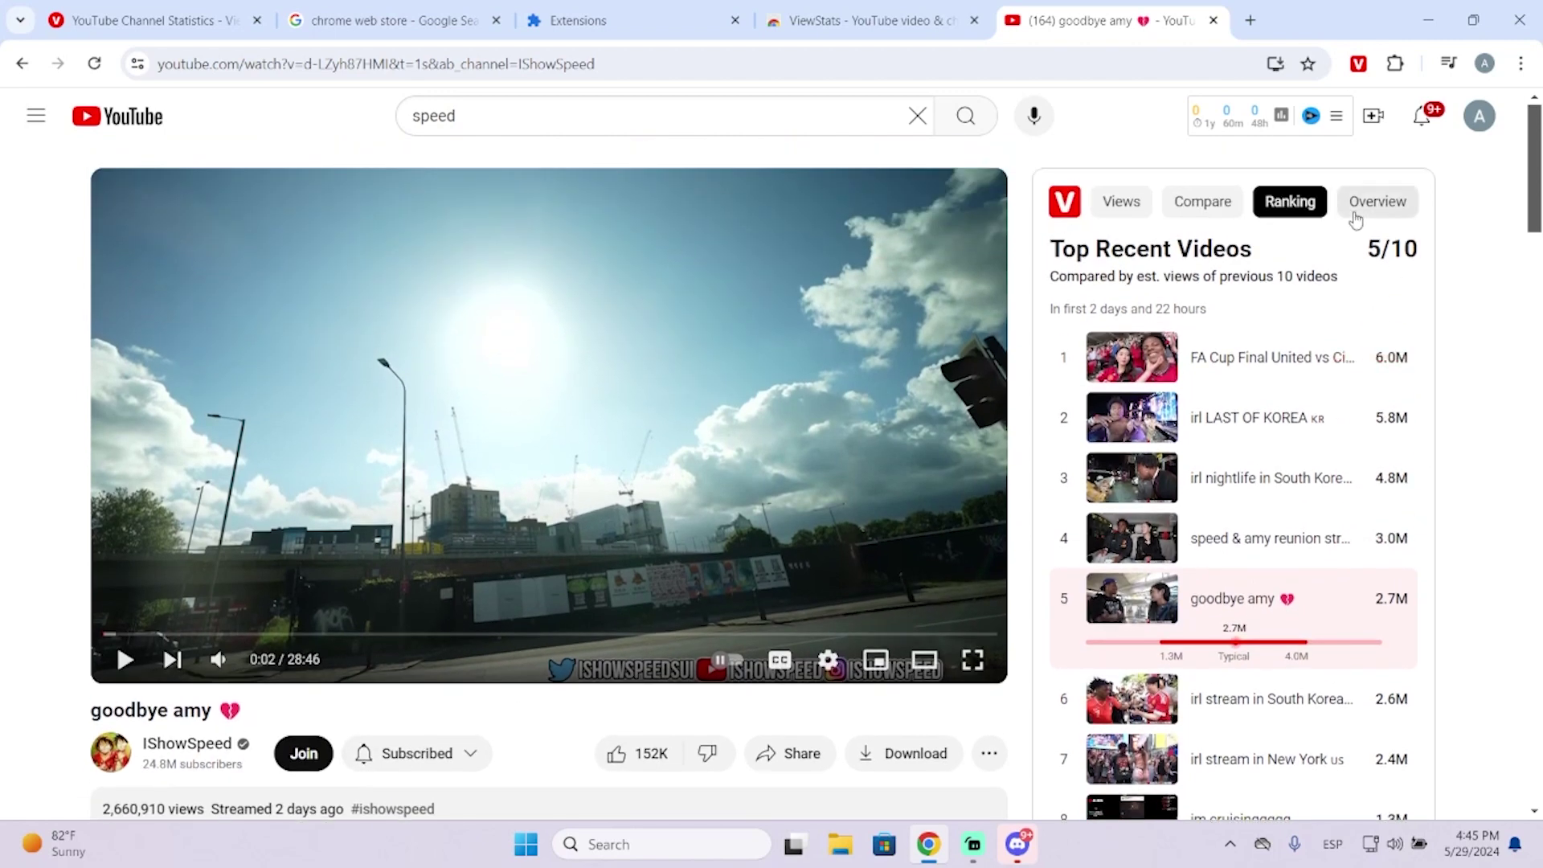
left_click(1365, 215)
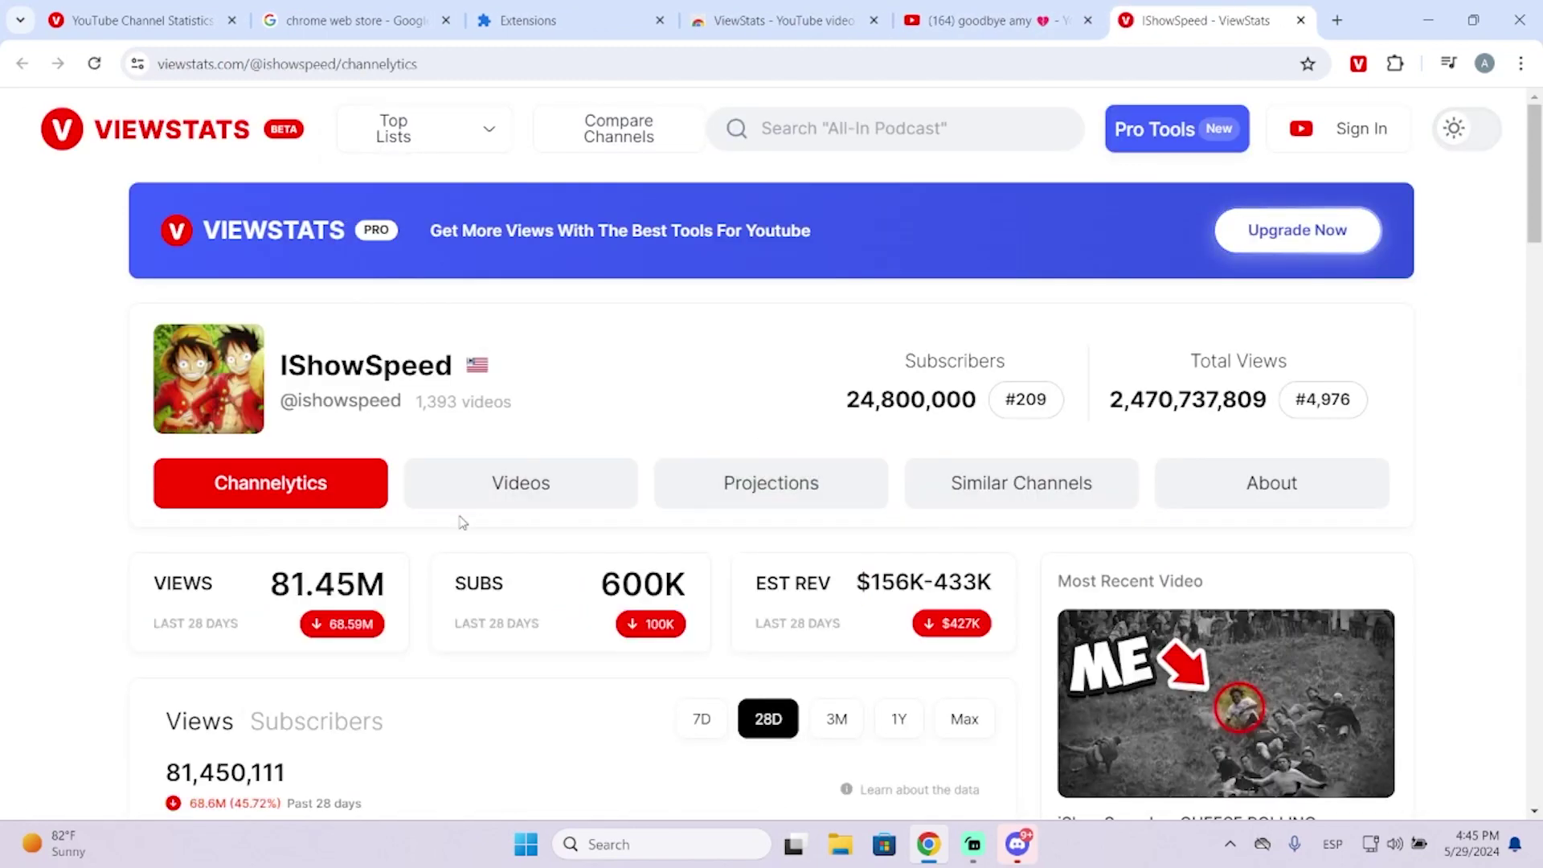
- Scroll down through the IShowSpeed Channelytics charts on viewstats.com
scroll(406, 444, "down", 1)
scroll(214, 441, "down", 4)
scroll(321, 402, "down", 5)
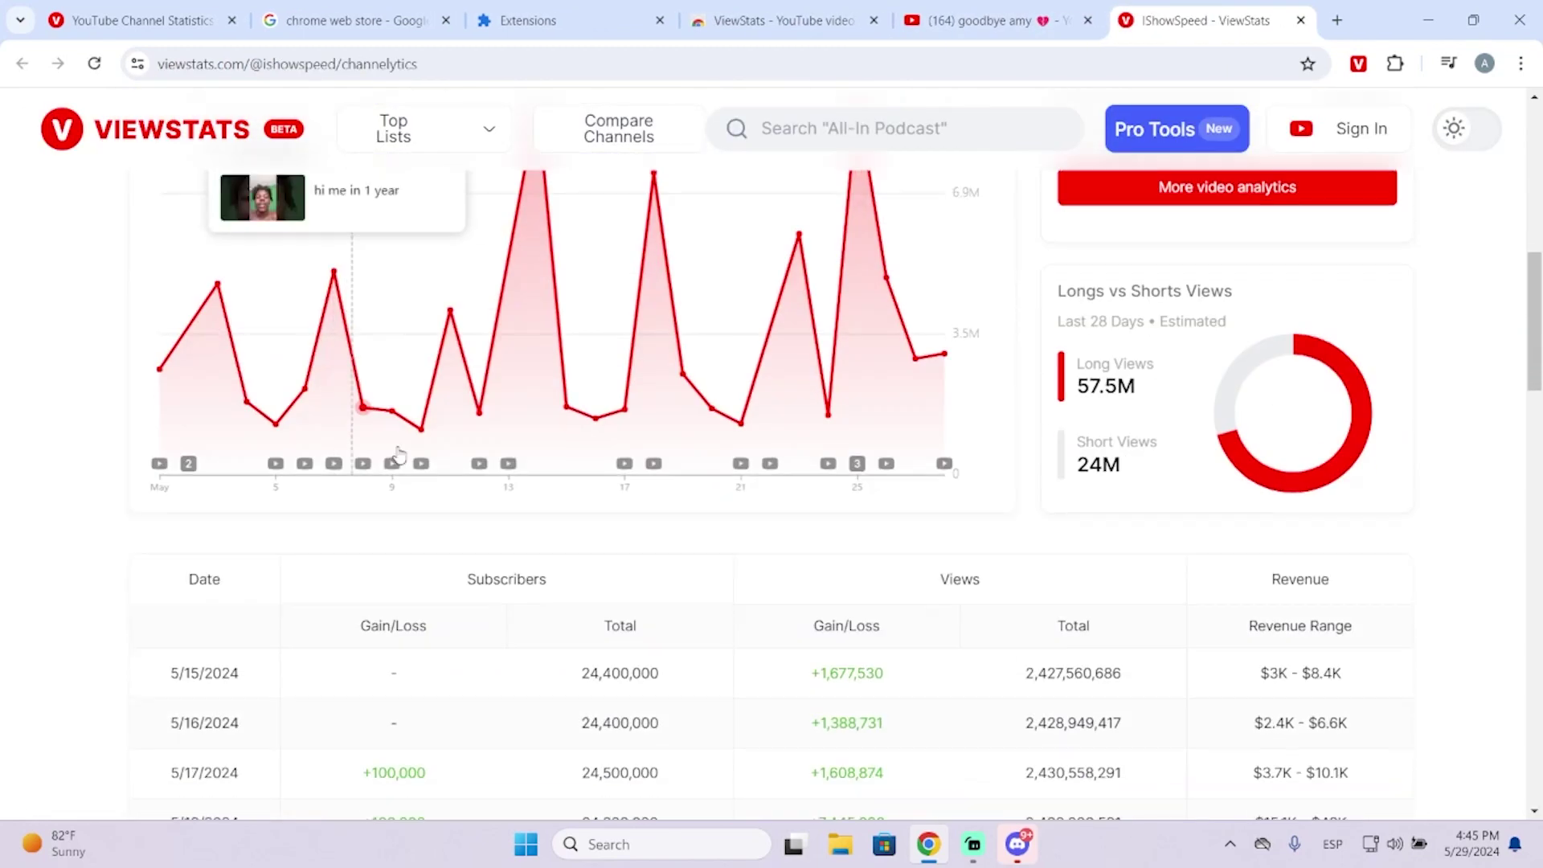
scroll(1309, 396, "down", 2)
mouse_move(1535, 289)
left_mouse_down()
mouse_move(1539, 498)
mouse_move(1527, 190)
left_mouse_up()
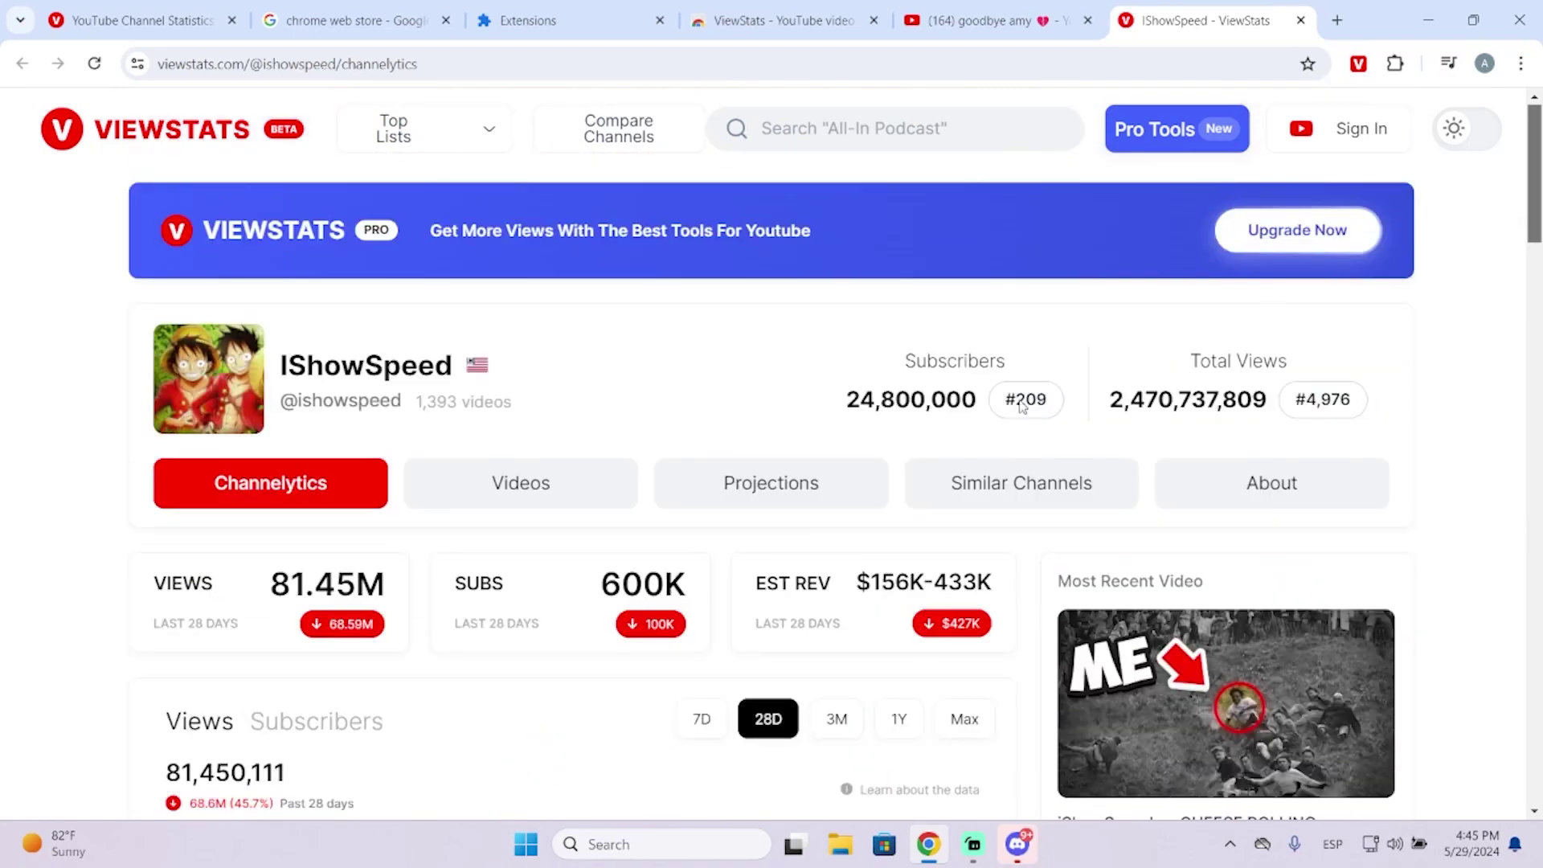
scroll(514, 610, "down", 1)
scroll(723, 603, "down", 1)
- Switch the charts to the 3M range: 296M views, 1.70M subscribers, $533K–1.5M revenue
left_click(834, 532)
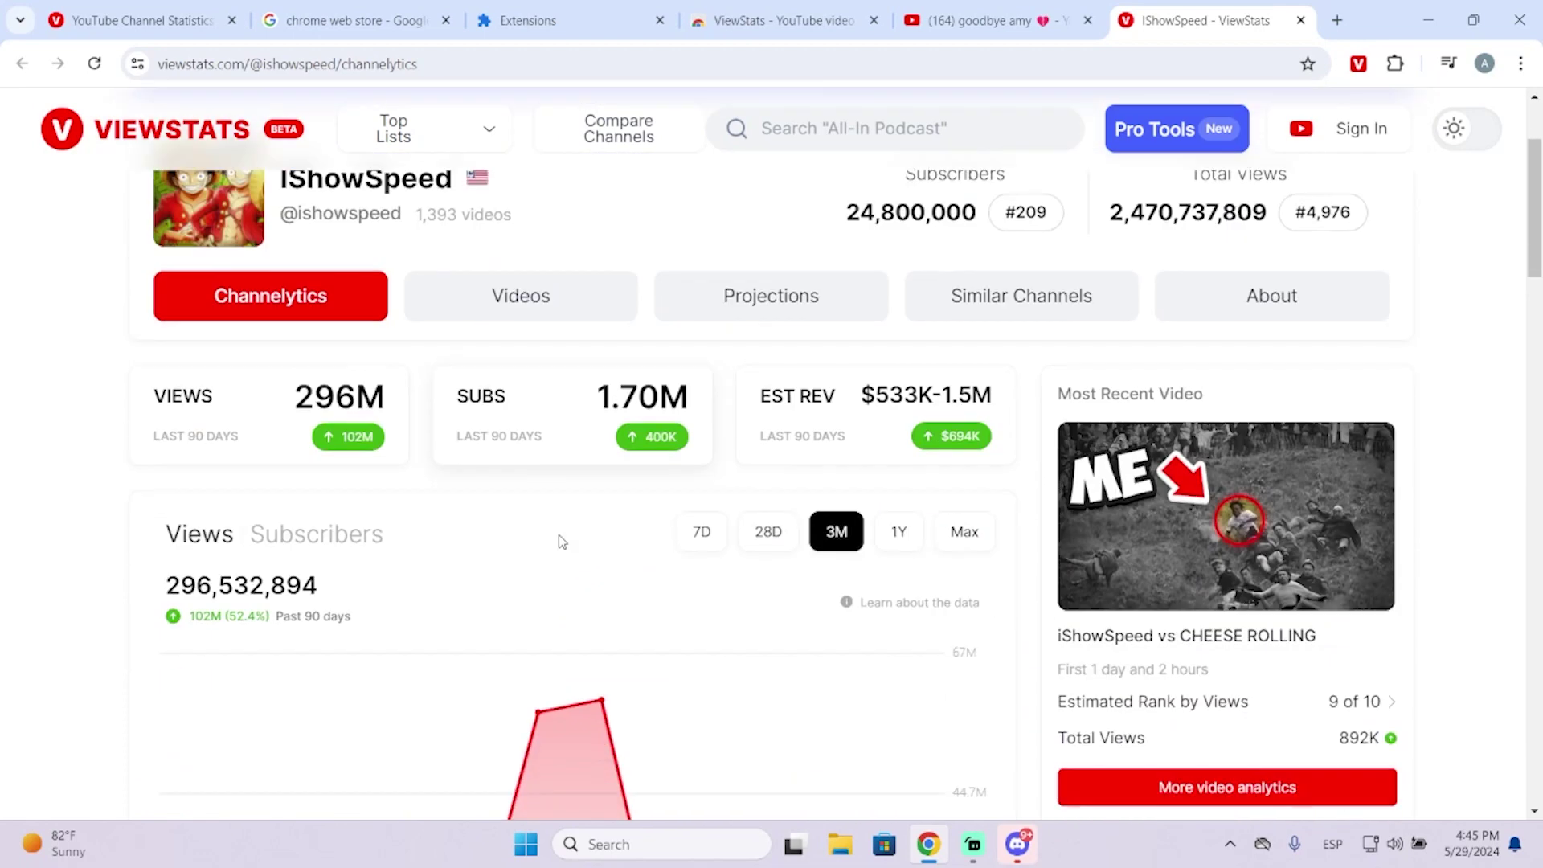
scroll(1263, 583, "down", 1)
scroll(482, 498, "up", 3)
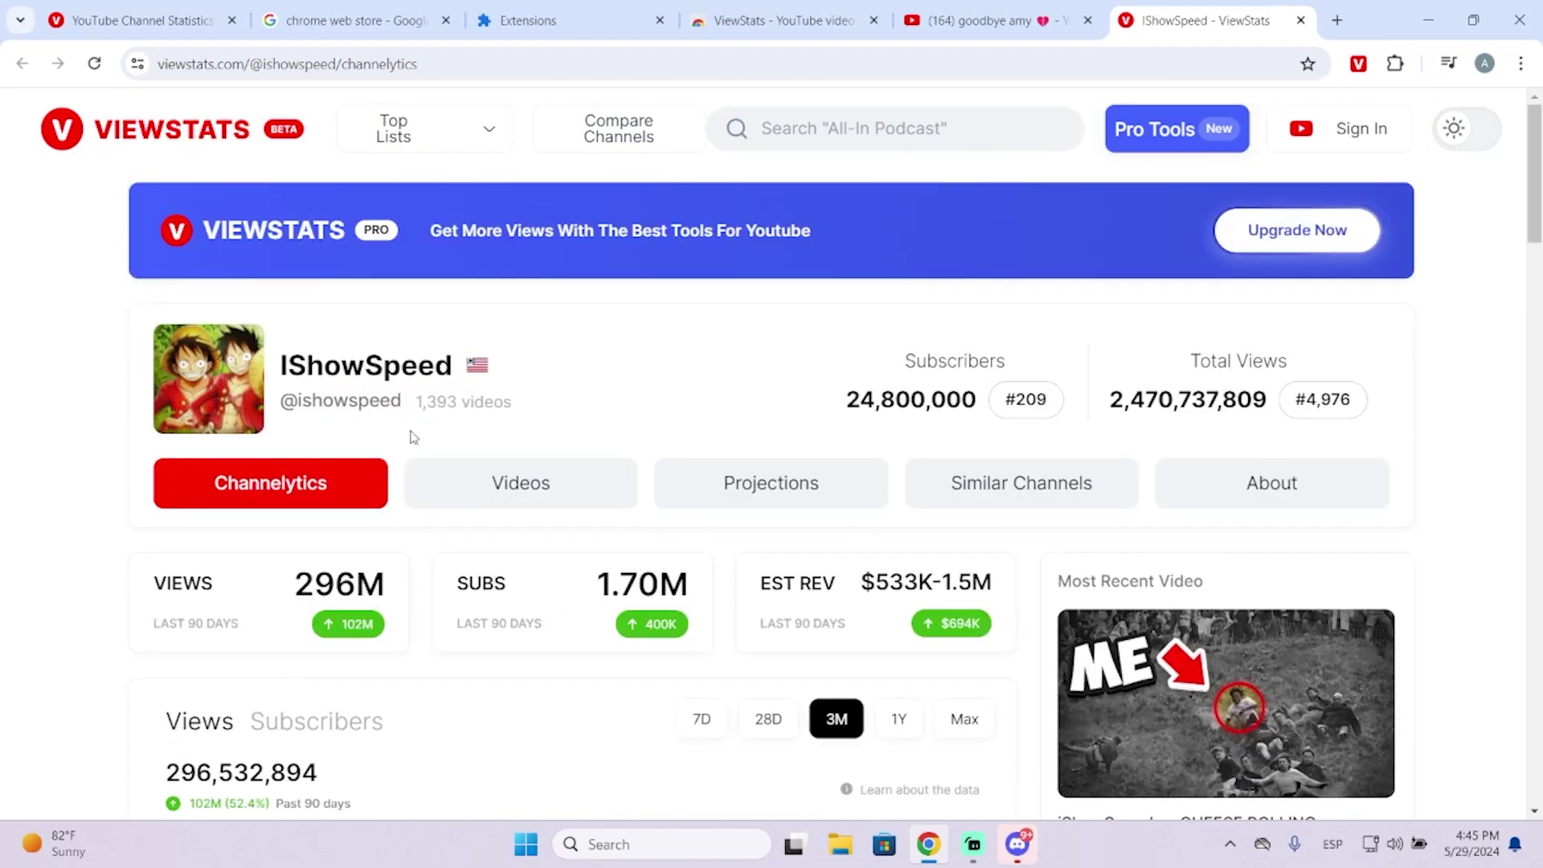
scroll(804, 509, "down", 3)
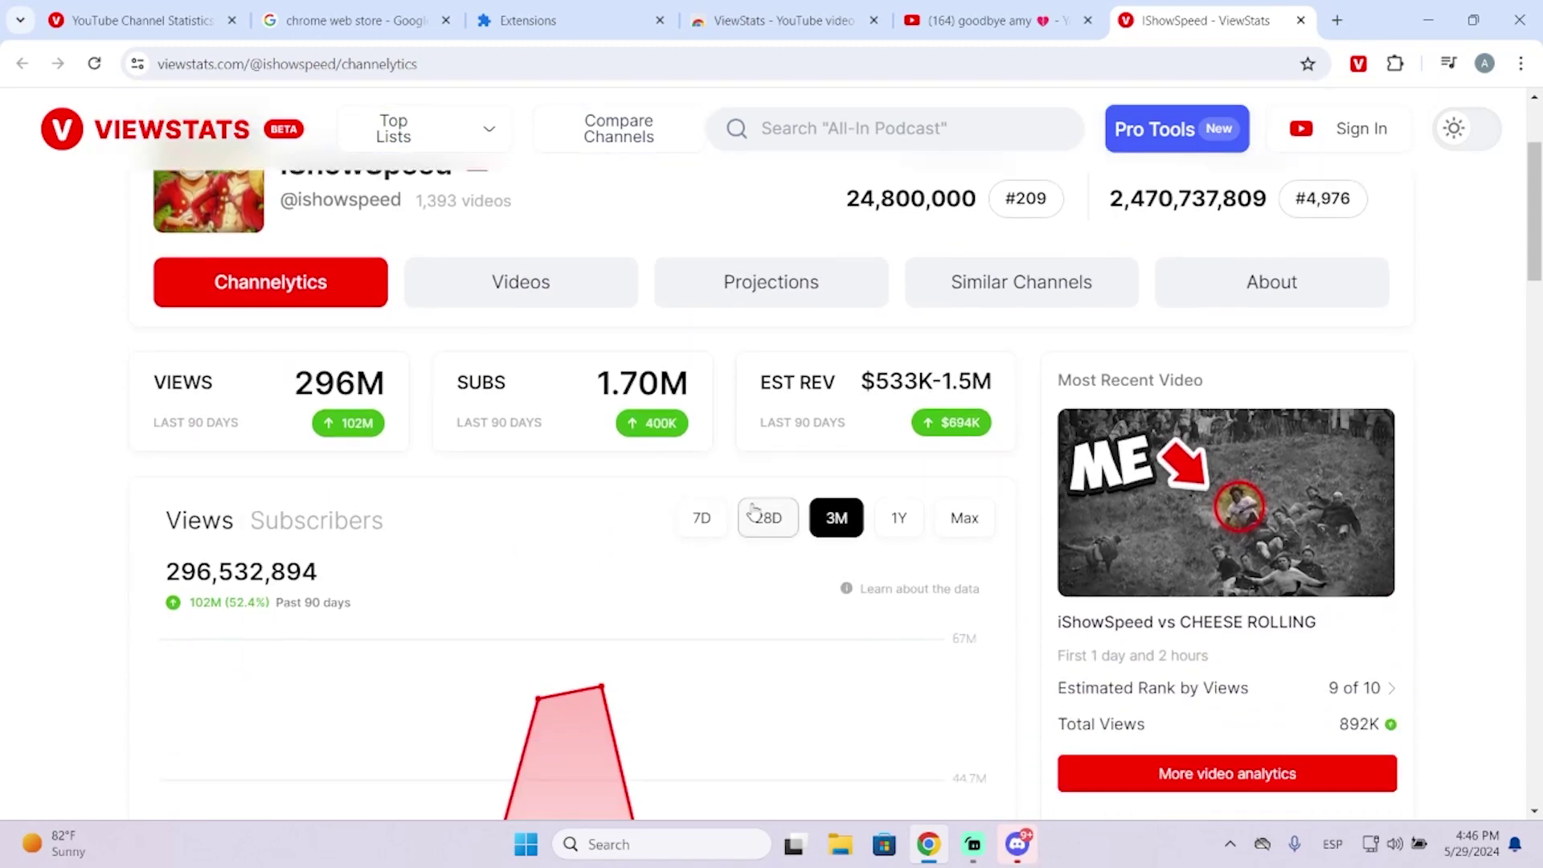
scroll(643, 467, "down", 2)
scroll(535, 482, "up", 3)
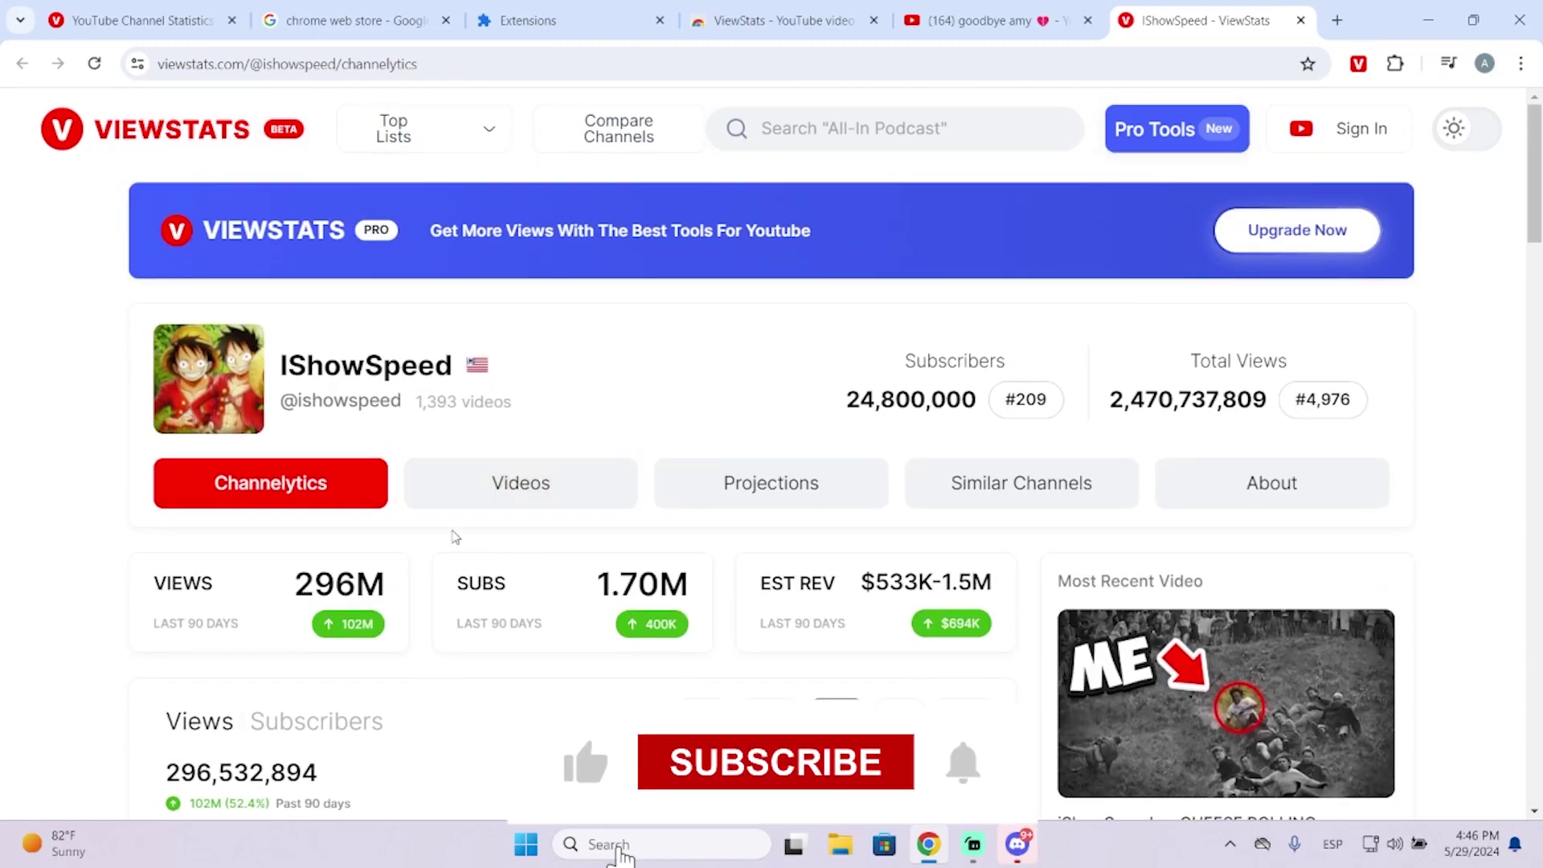